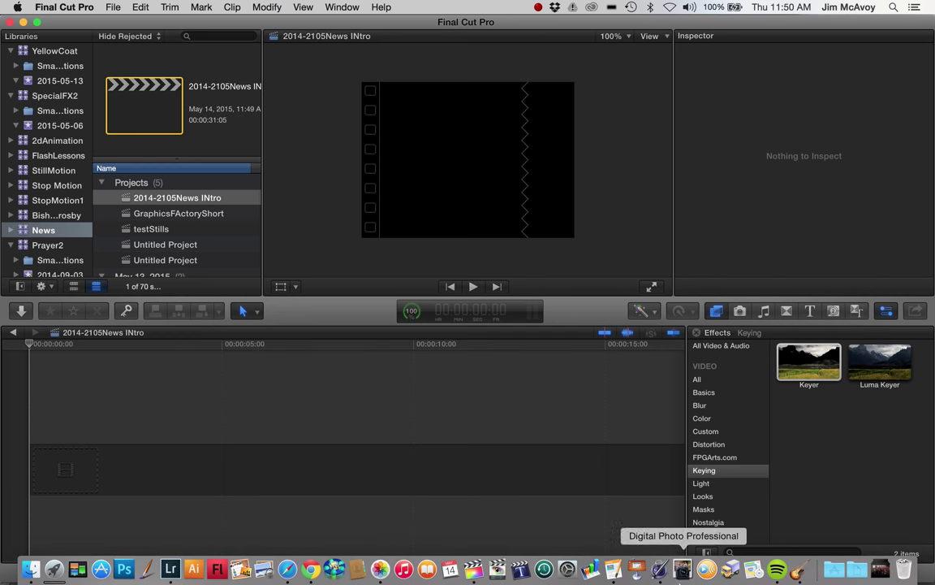
- Bring the GarageBand Prayer project with its Prayer2 track in front of Final Cut Pro
{"action": "left_click", "coordinate": [799, 569]}
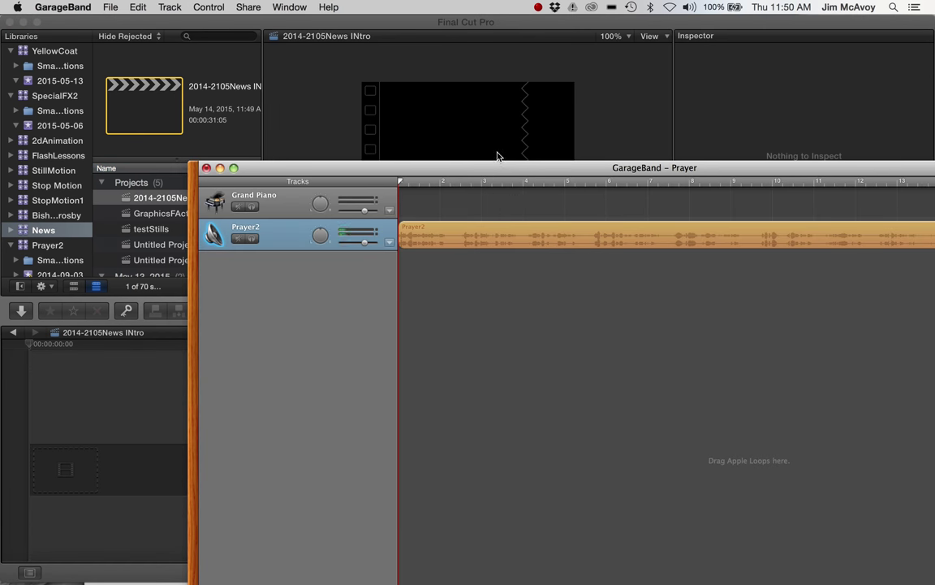
- Move the GarageBand window to the top of the screen and turn the metronome off
{"action": "left_click_drag", "start_coordinate": [493, 169], "coordinate": [312, 45]}
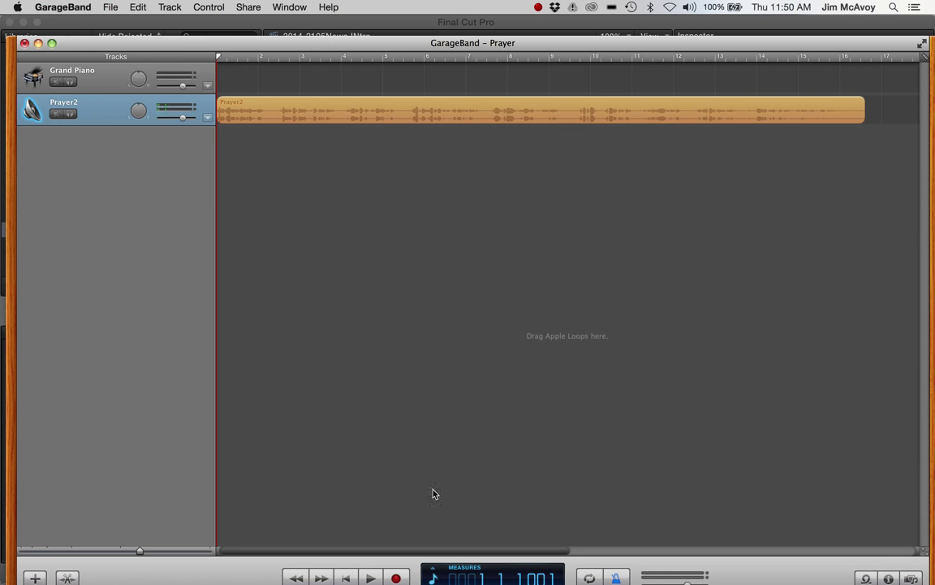
{"action": "left_click_drag", "start_coordinate": [340, 46], "coordinate": [334, 26]}
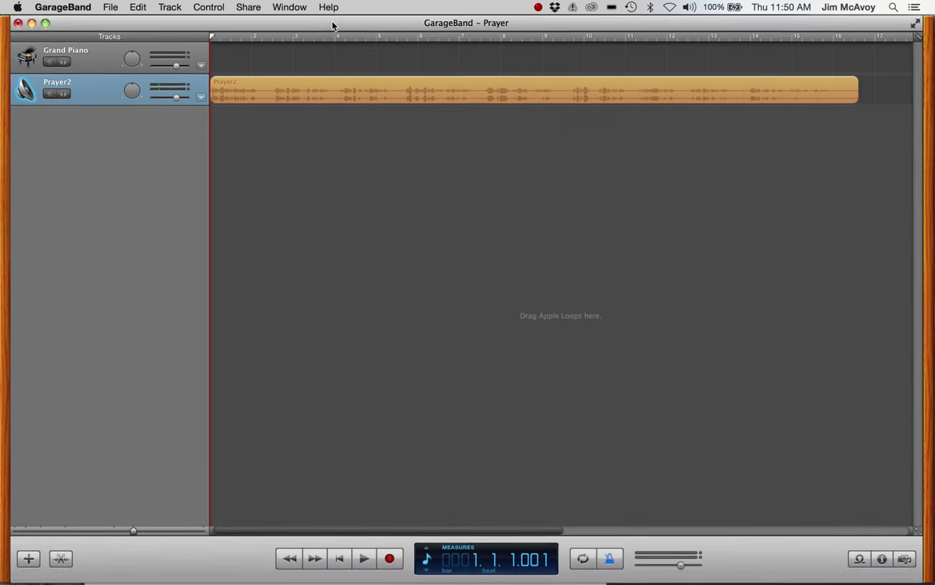
{"action": "left_click", "coordinate": [213, 8]}
{"action": "left_click", "coordinate": [217, 23]}
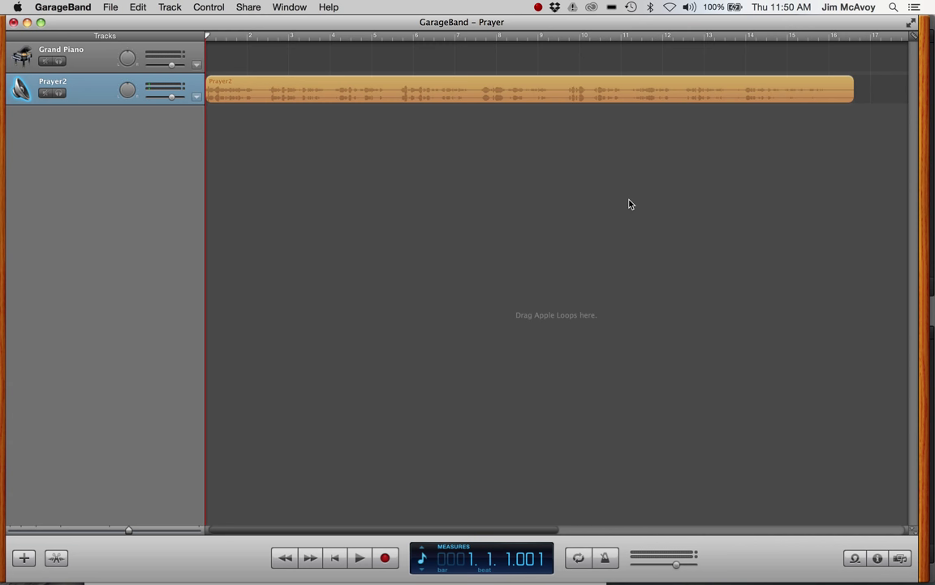
- Split the Prayer2 region at bar 14.4, then rejoin it into one unbroken region
{"action": "left_click", "coordinate": [753, 93]}
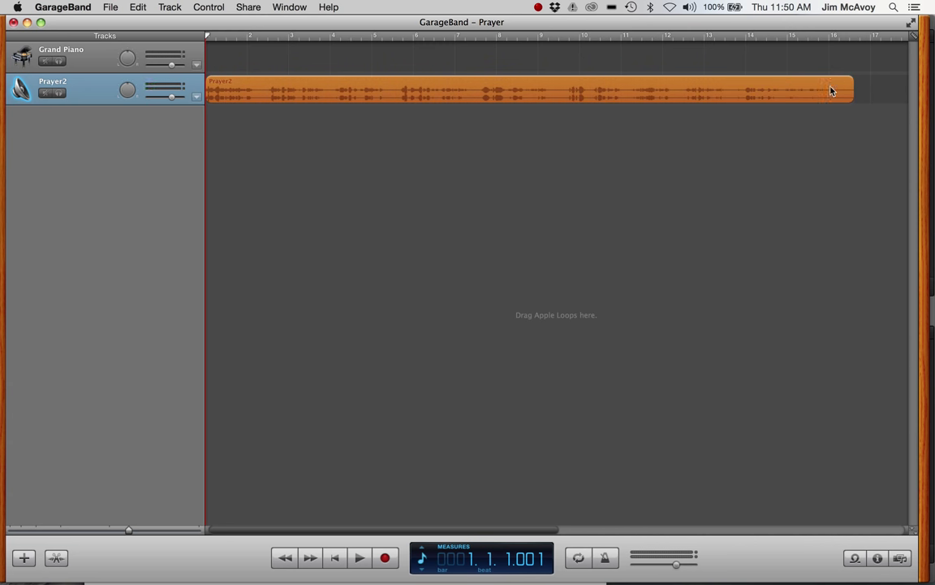
{"action": "left_click", "coordinate": [777, 38]}
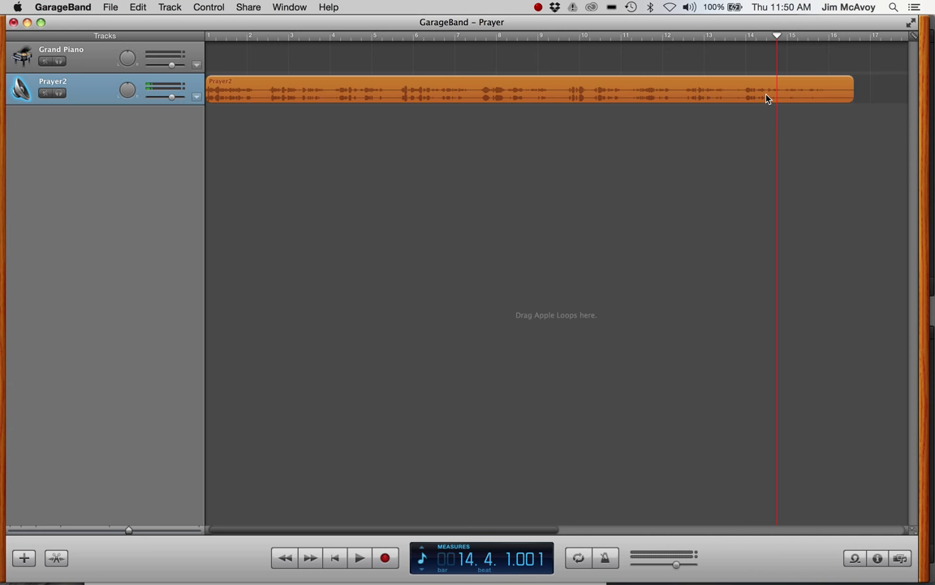
{"action": "key", "text": "super+t"}
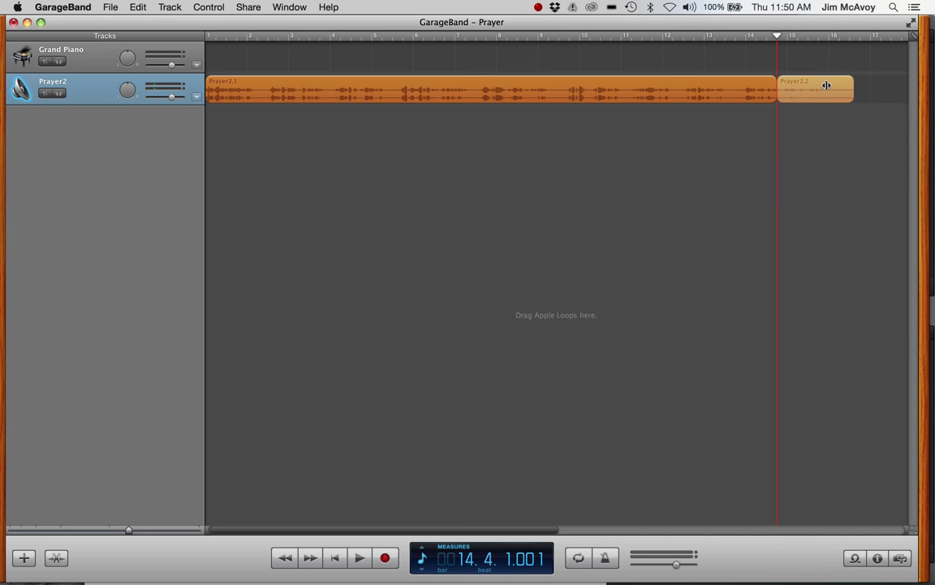
{"action": "left_click", "coordinate": [826, 85]}
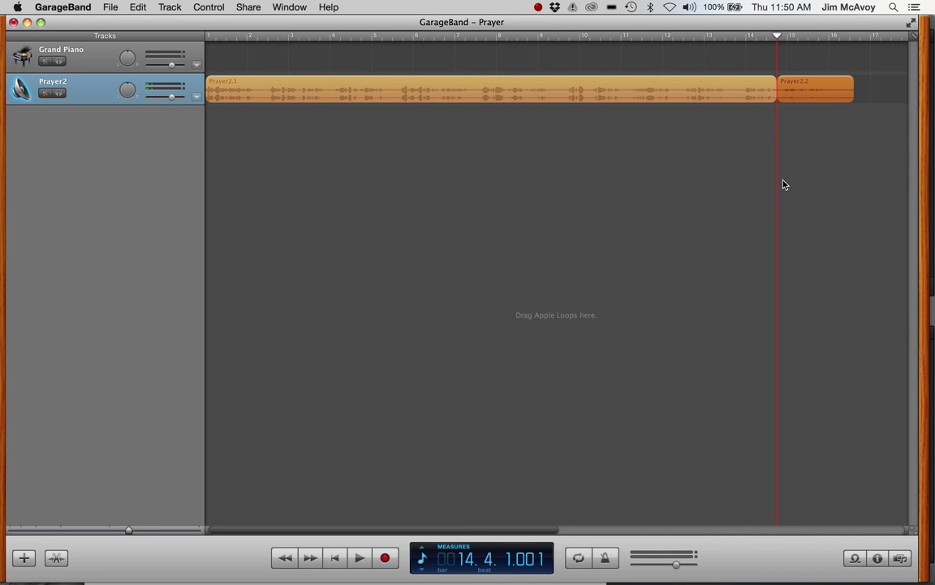
{"action": "key", "text": "super+j"}
{"action": "left_click", "coordinate": [623, 173]}
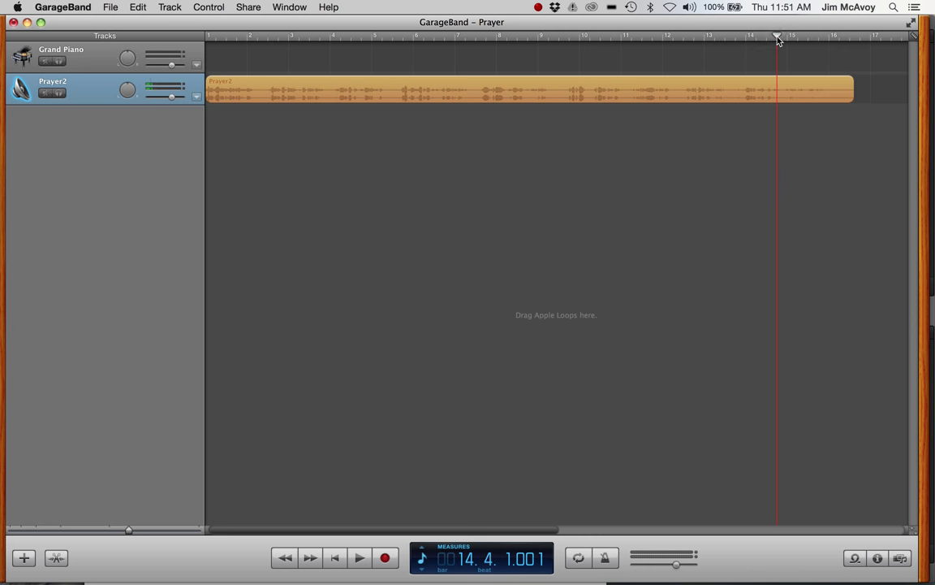
{"action": "left_click_drag", "start_coordinate": [784, 42], "coordinate": [700, 42]}
- Export the song to disk as MP3 Higher Quality, named Prayer3.mp3, into the sounds folder
{"action": "left_click", "coordinate": [255, 8]}
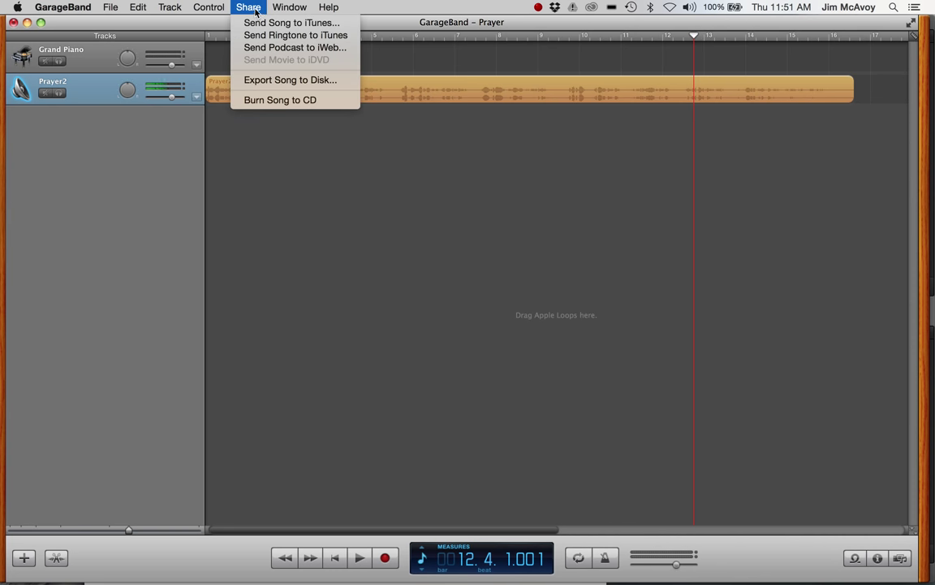
{"action": "left_click", "coordinate": [249, 79]}
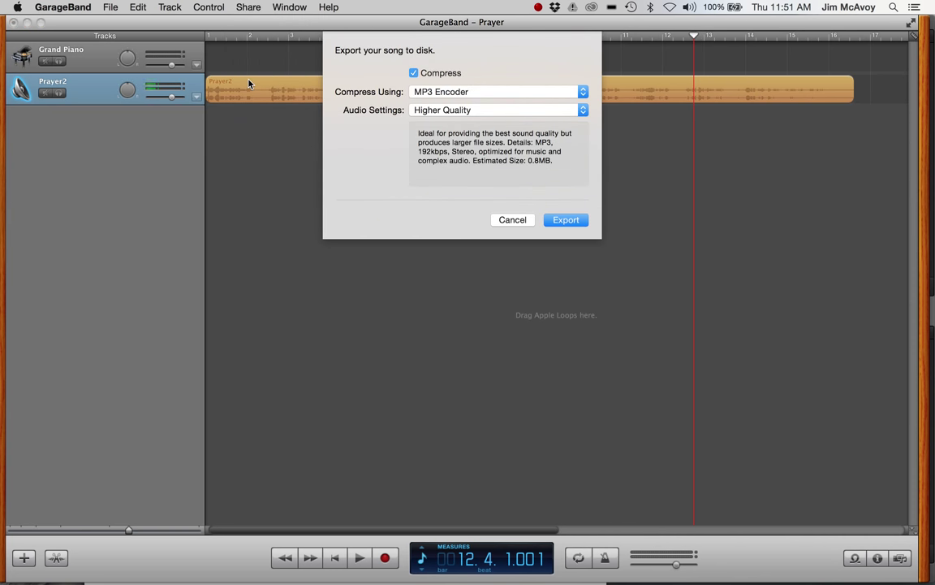
{"action": "left_click", "coordinate": [565, 220]}
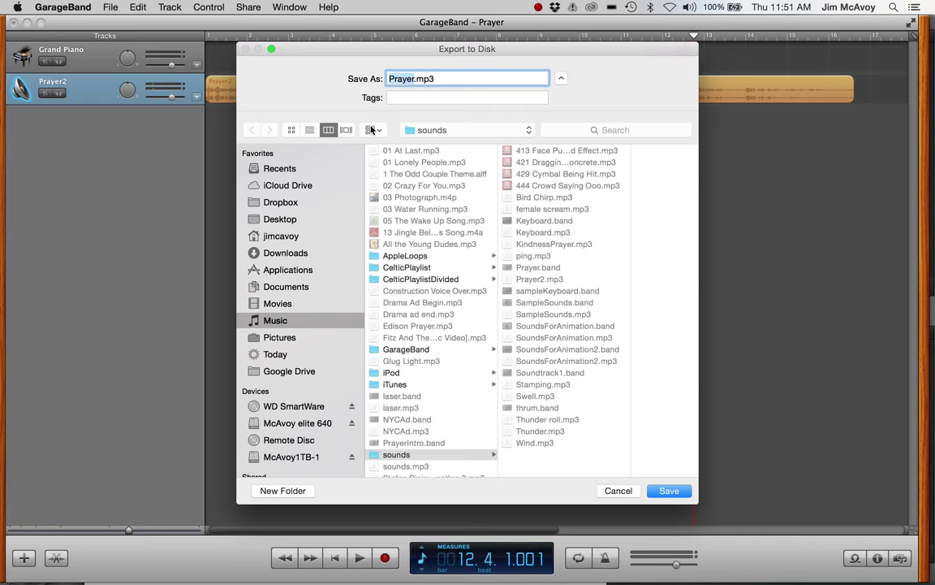
{"action": "left_click", "coordinate": [413, 79]}
{"action": "type", "text": "3"}
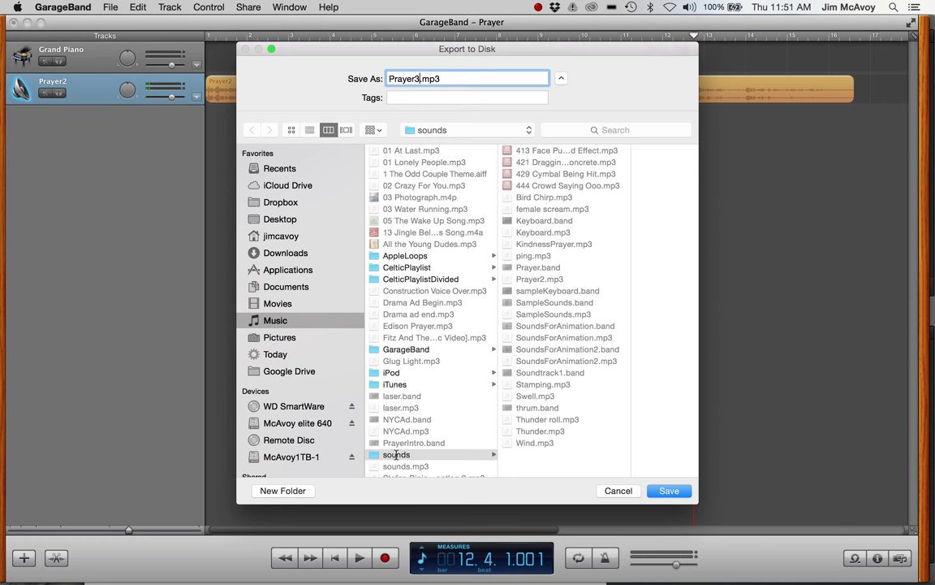
{"action": "left_click", "coordinate": [666, 494]}
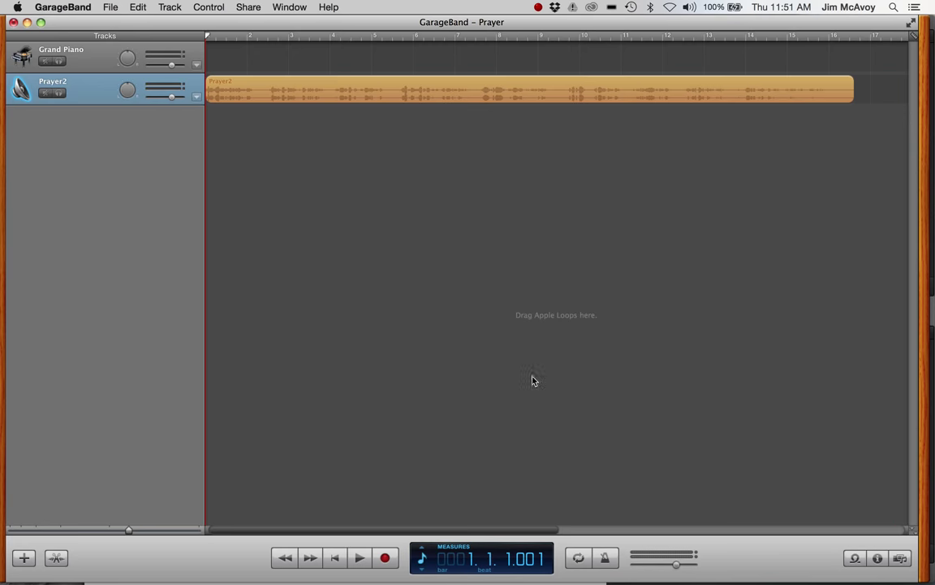
- Switch back to Final Cut Pro and select the Prayer2 library
{"action": "mouse_move", "coordinate": [288, 568]}
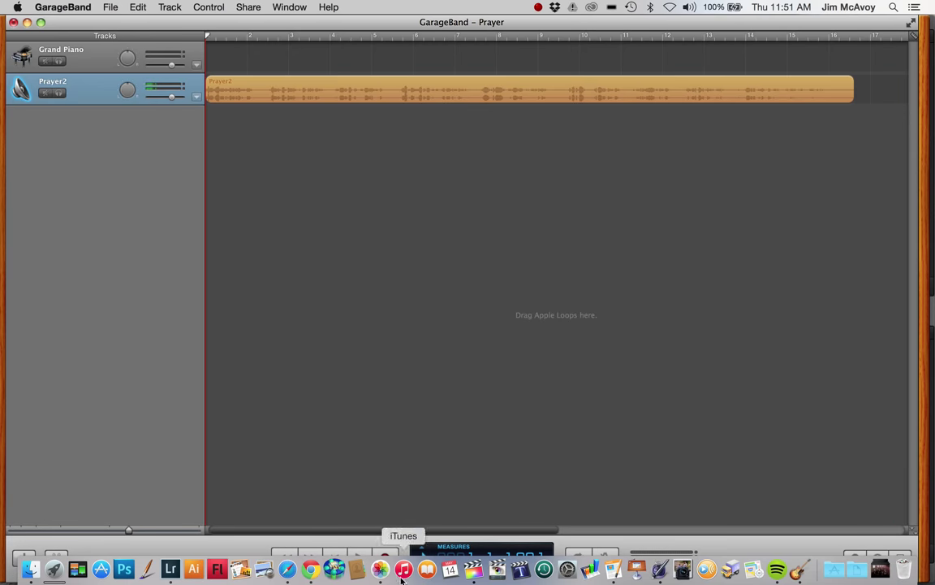
{"action": "left_click", "coordinate": [471, 570]}
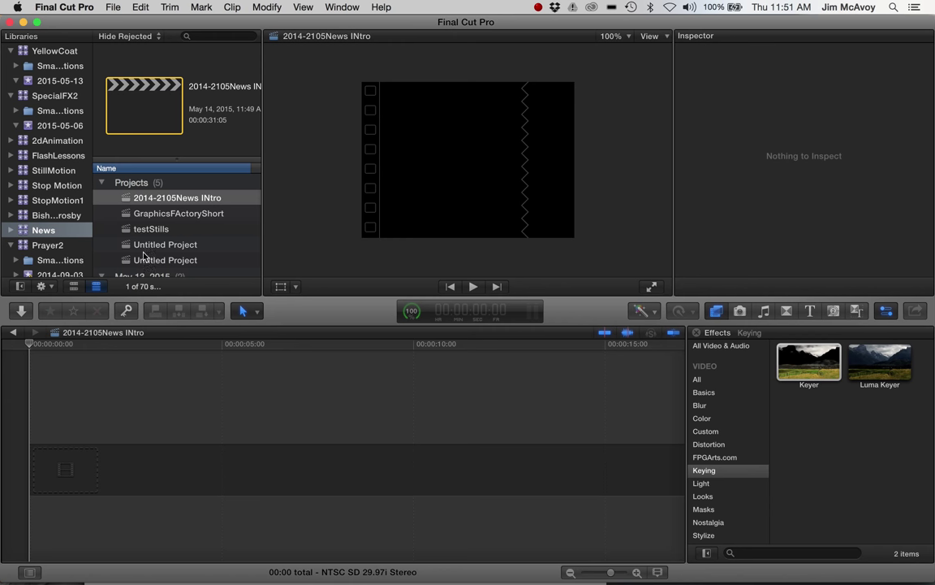
{"action": "left_click", "coordinate": [61, 246]}
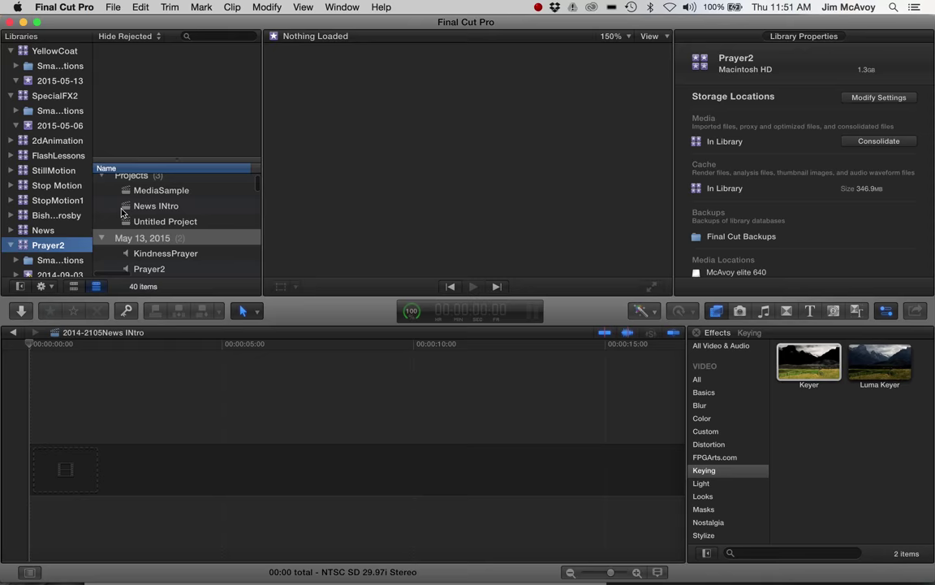
{"action": "scroll", "coordinate": [50, 243], "scroll_direction": "down", "scroll_amount": 3}
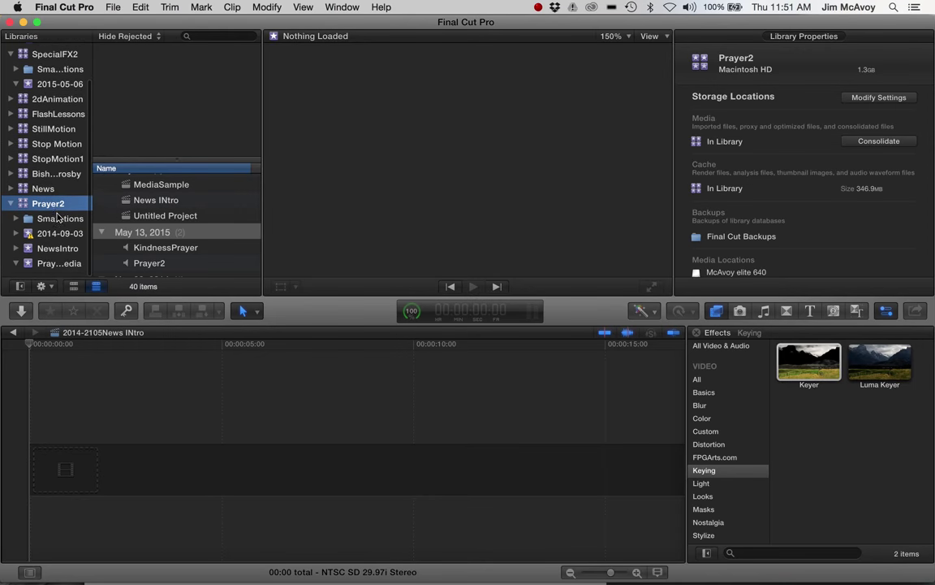
- Drag Prayer3.mp3 from Finder's sounds folder into the Prayer2 library
{"action": "left_click", "coordinate": [30, 570]}
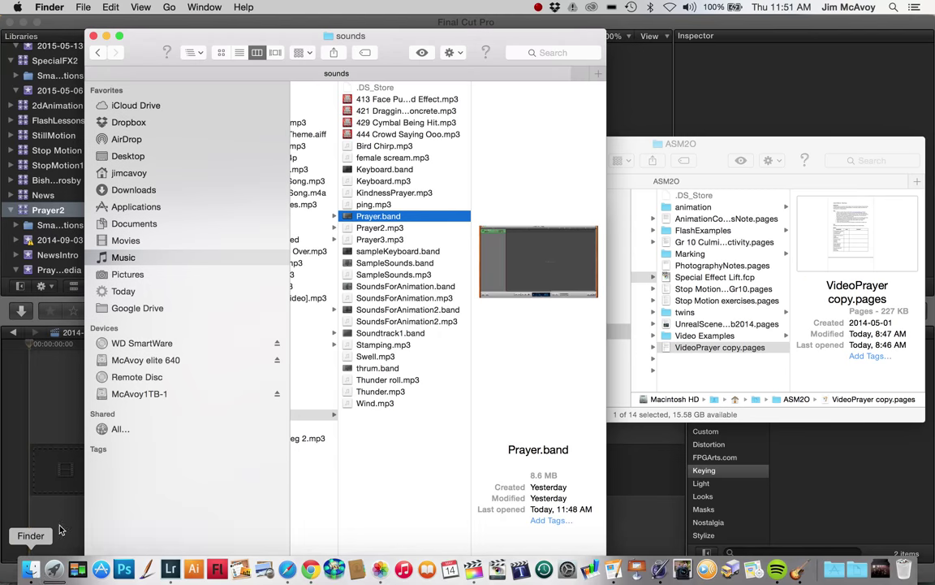
{"action": "left_click", "coordinate": [345, 239]}
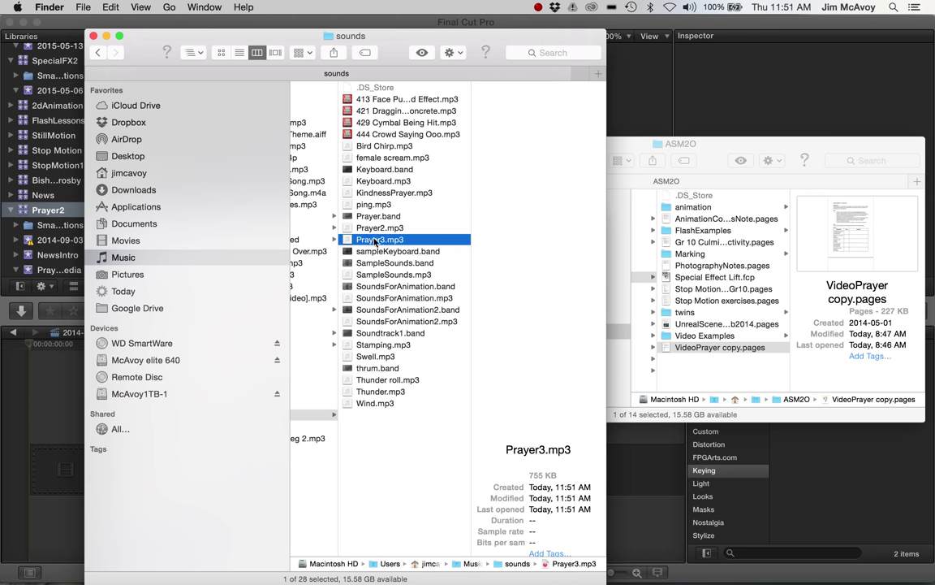
{"action": "left_click_drag", "start_coordinate": [201, 40], "coordinate": [400, 64]}
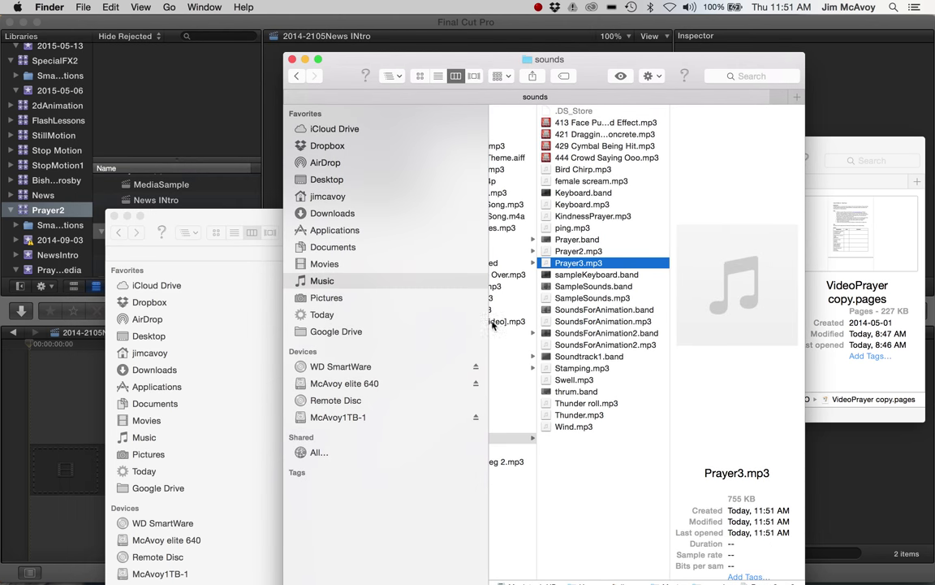
{"action": "left_click_drag", "start_coordinate": [545, 263], "coordinate": [30, 241]}
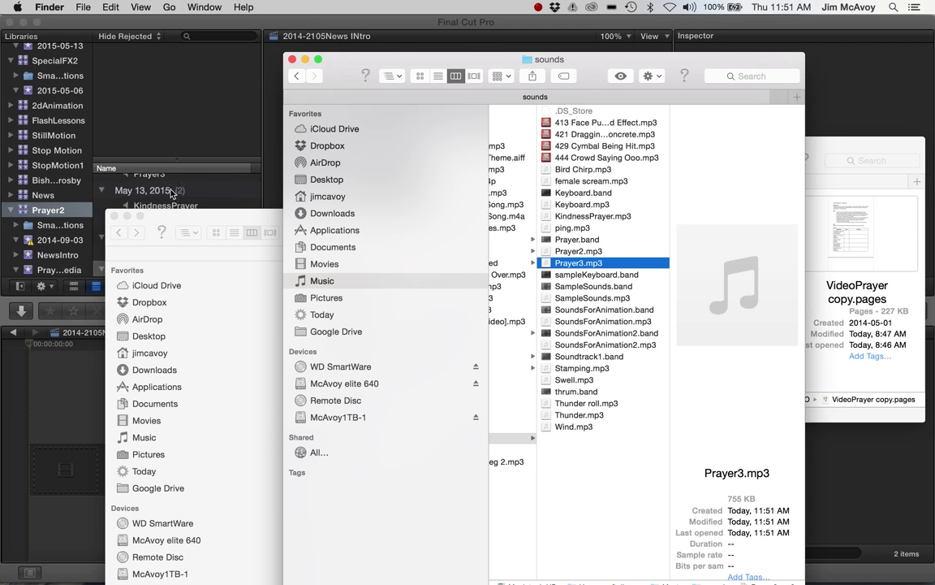
{"action": "left_click", "coordinate": [213, 189]}
{"action": "scroll", "coordinate": [226, 239], "scroll_direction": "up", "scroll_amount": 5}
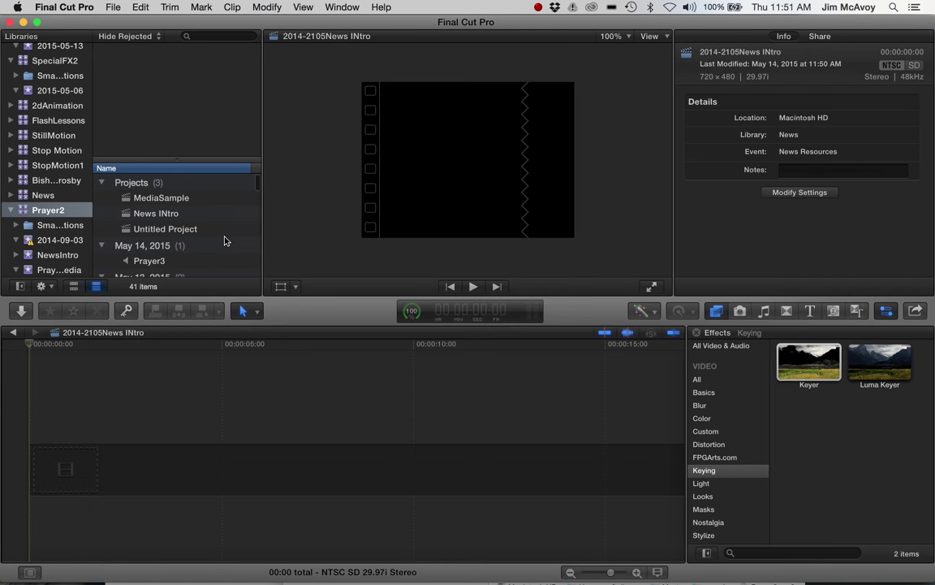
{"action": "scroll", "coordinate": [207, 230], "scroll_direction": "down", "scroll_amount": 2}
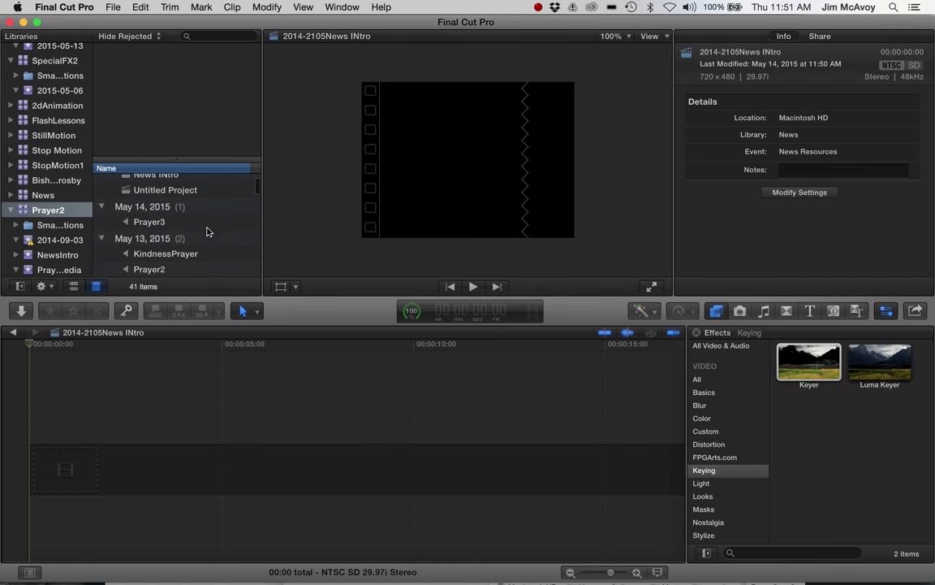
- Drag the Prayer3 clip onto the timeline, allowing the library copy and accepting 720p HD 60p
{"action": "left_click", "coordinate": [162, 221]}
{"action": "left_click_drag", "start_coordinate": [162, 221], "coordinate": [63, 438]}
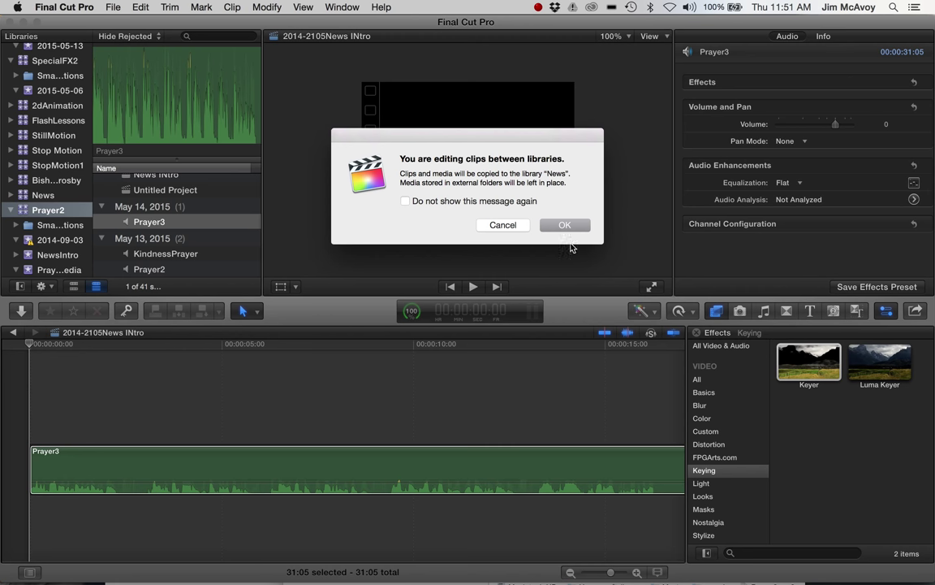
{"action": "left_click", "coordinate": [571, 225]}
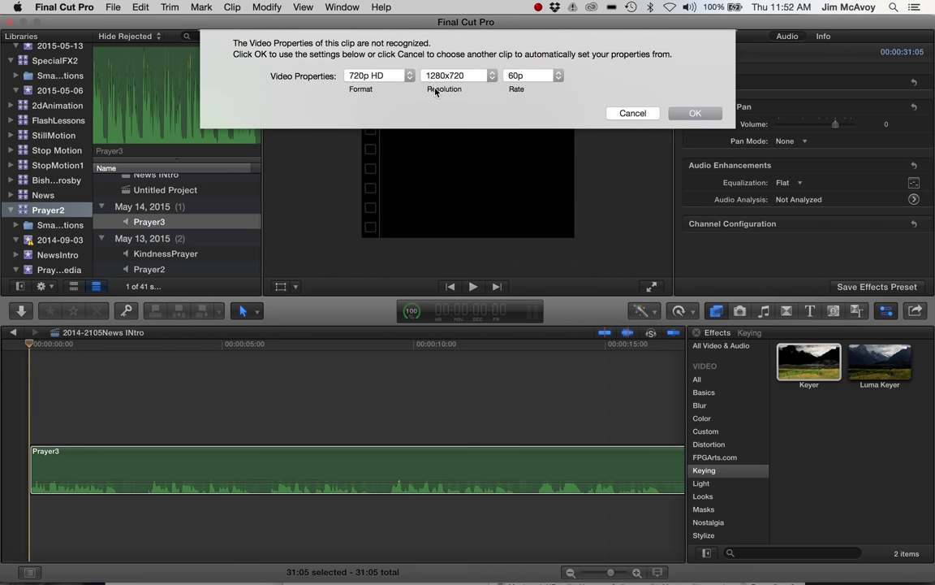
{"action": "left_click", "coordinate": [699, 113]}
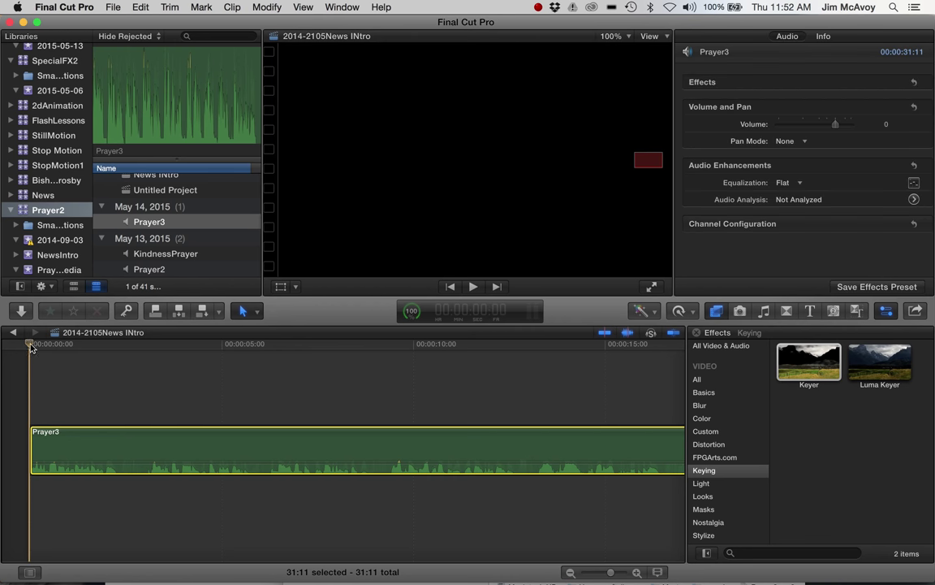
{"action": "left_click_drag", "start_coordinate": [30, 346], "coordinate": [90, 358]}
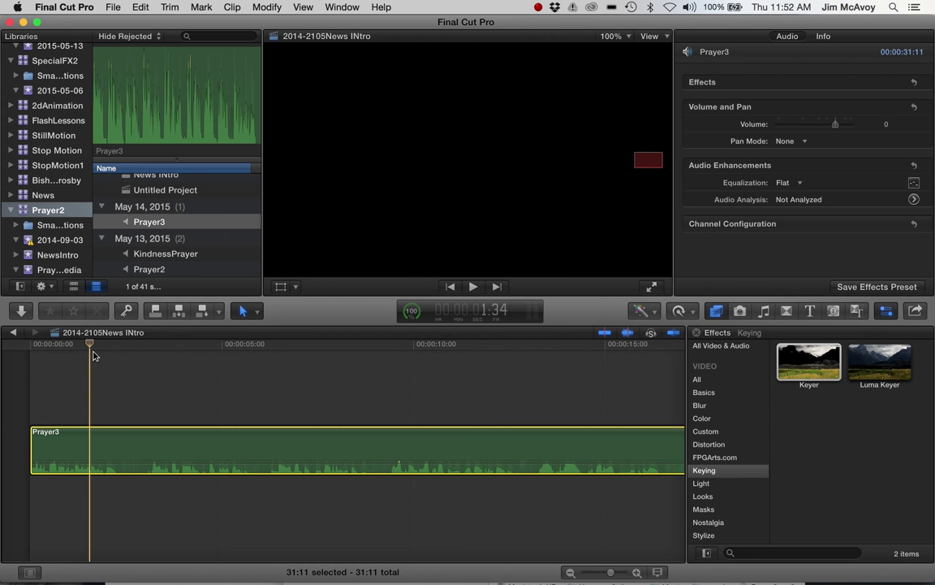
- Play the Prayer3 narration and drop markers at each pause along the clip
{"action": "key", "text": "space"}
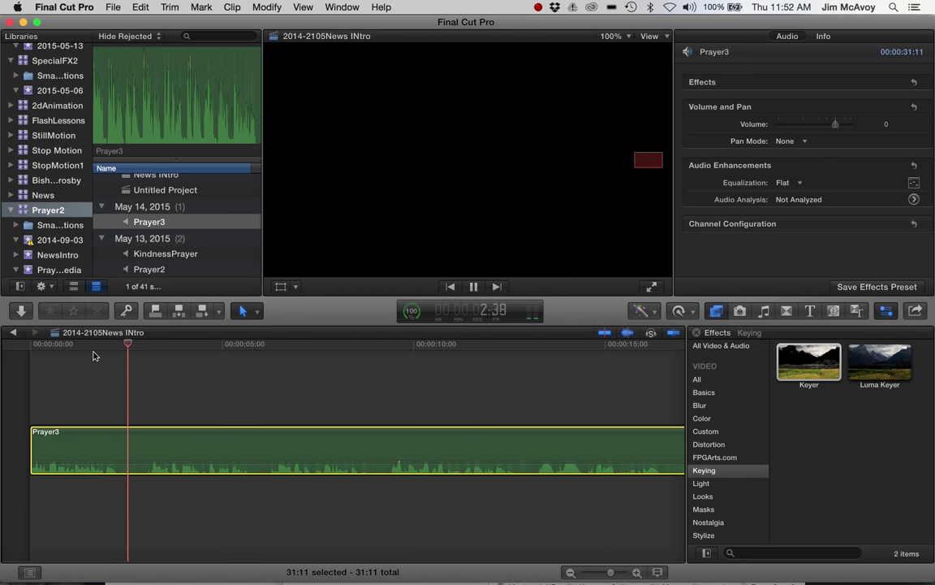
{"action": "key", "text": "m"}
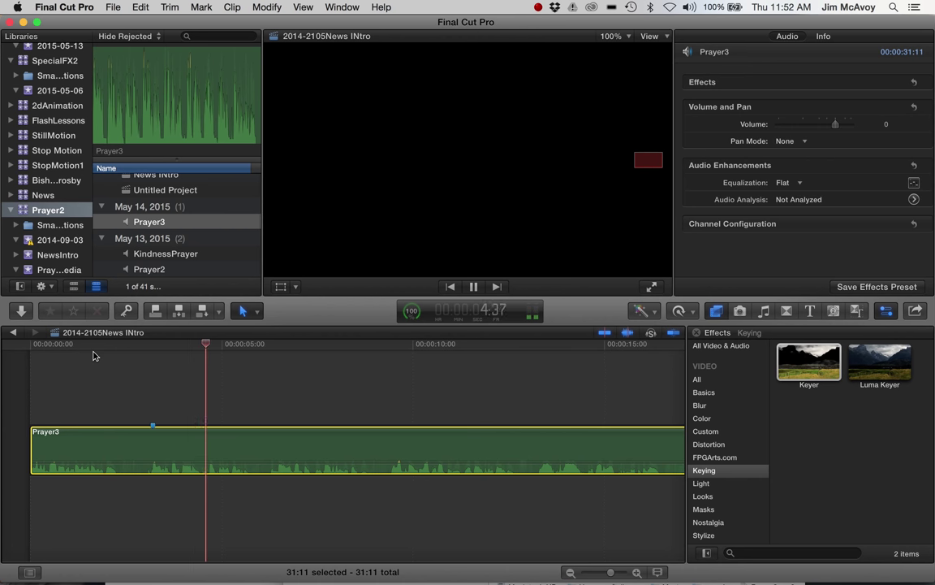
{"action": "key", "text": "m"}
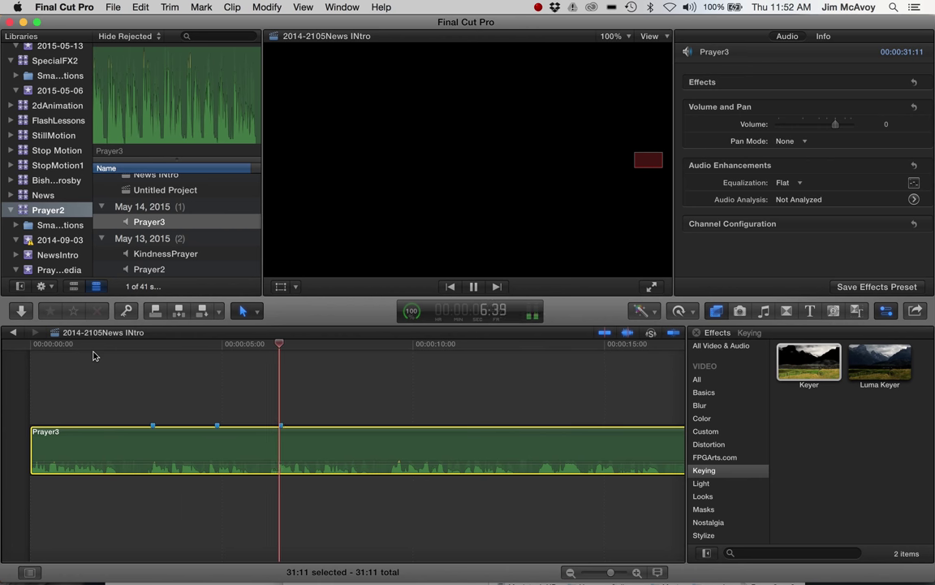
{"action": "key", "text": "m"}
{"action": "key", "text": "m"}
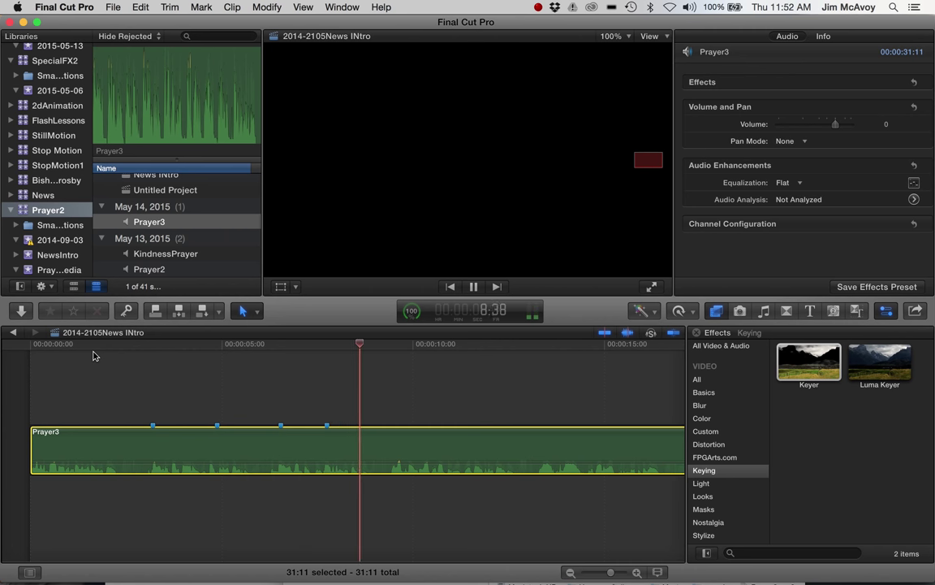
{"action": "key", "text": "m"}
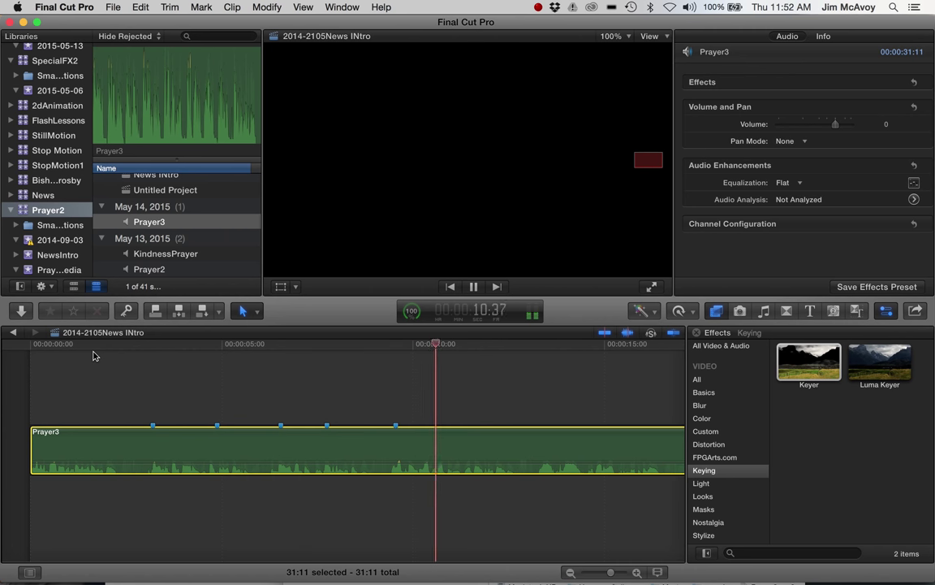
{"action": "key", "text": "m"}
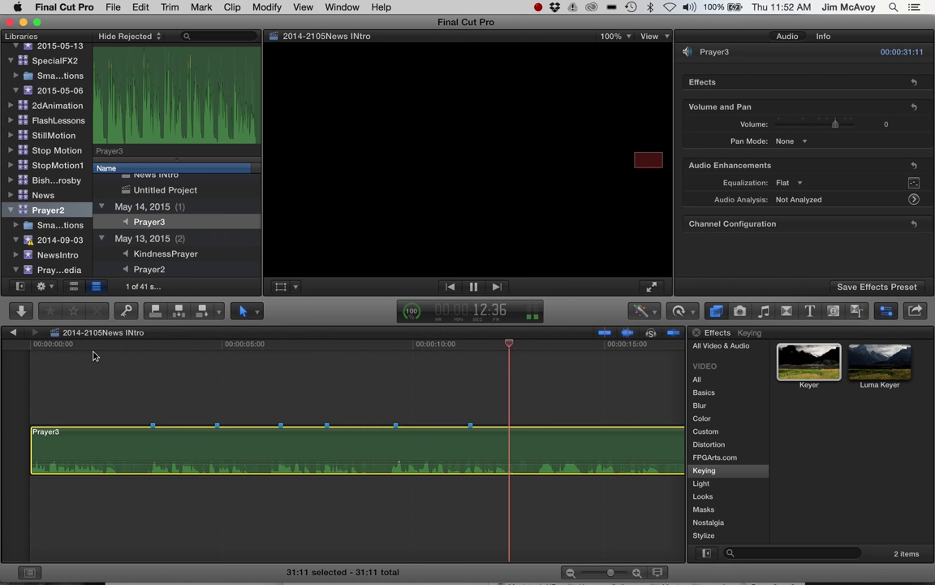
{"action": "key", "text": "m"}
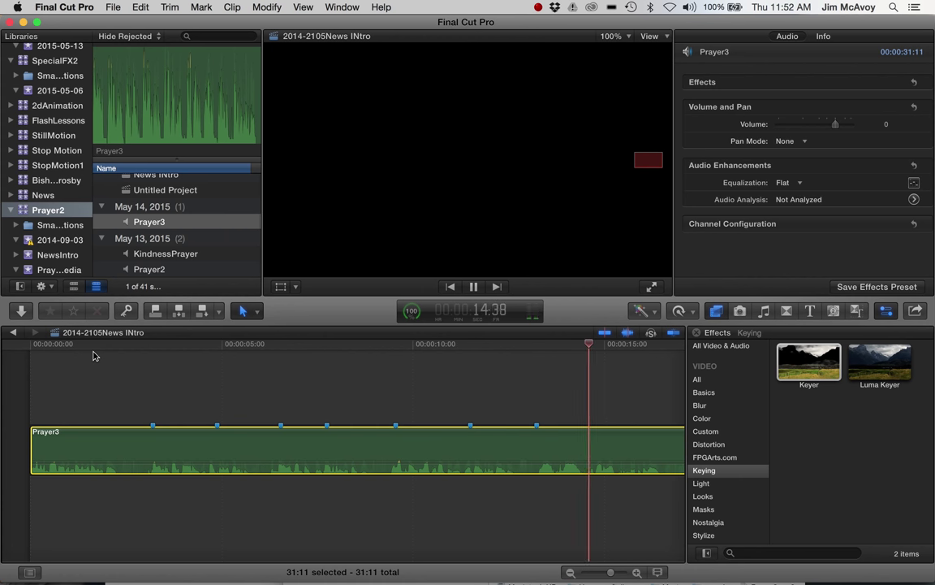
{"action": "key", "text": "m"}
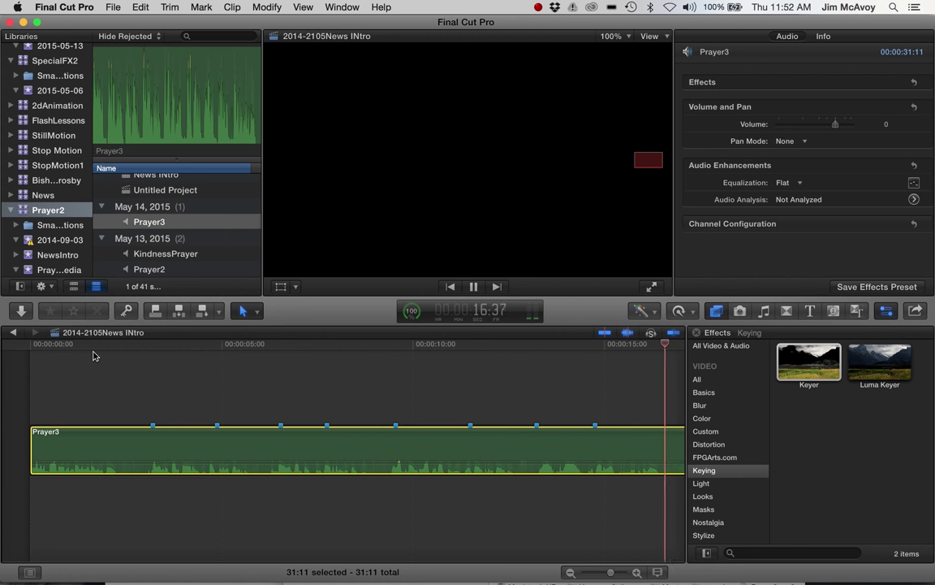
{"action": "key", "text": "m"}
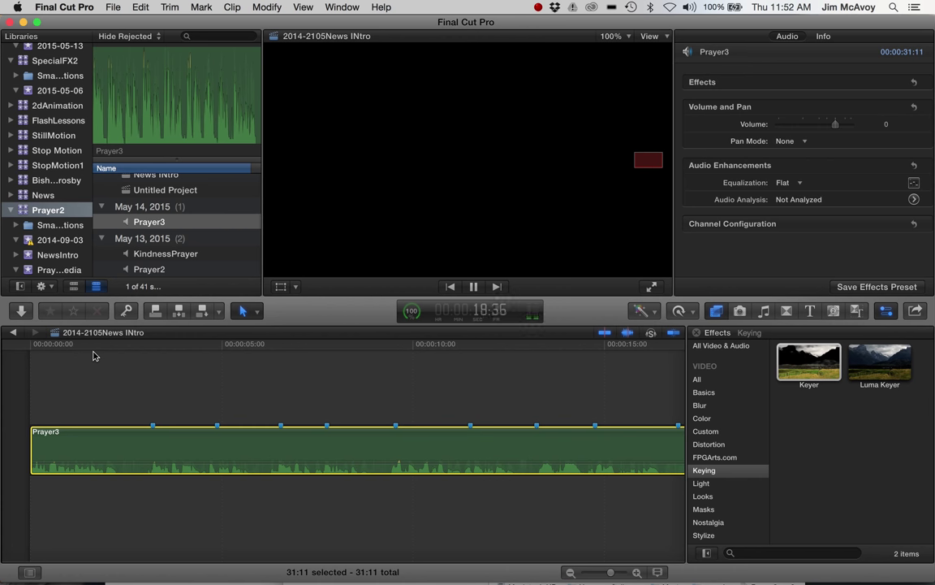
{"action": "key", "text": "space"}
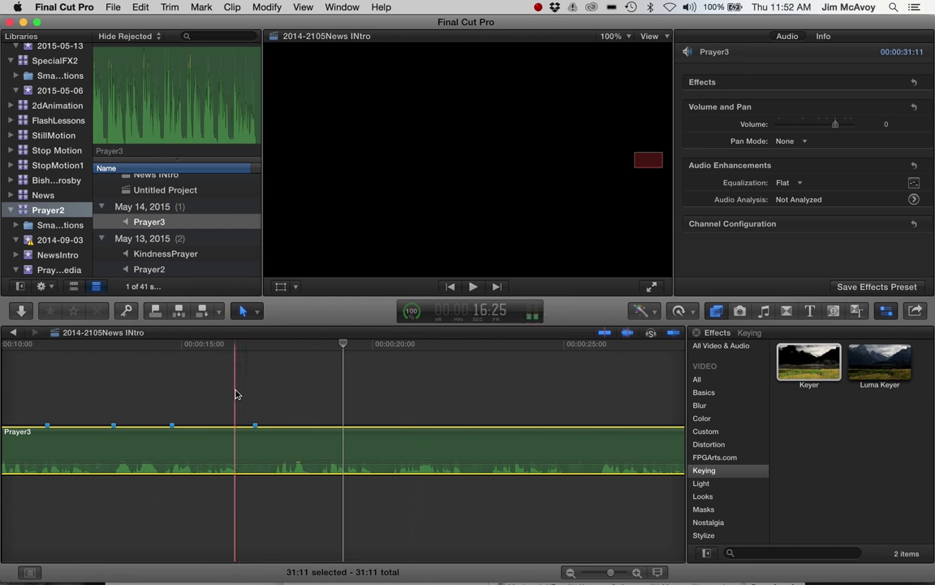
- Replay the narration to check the markers, ending at the second marker
{"action": "scroll", "coordinate": [235, 394], "scroll_direction": "left", "scroll_amount": 3}
{"action": "key", "text": "space"}
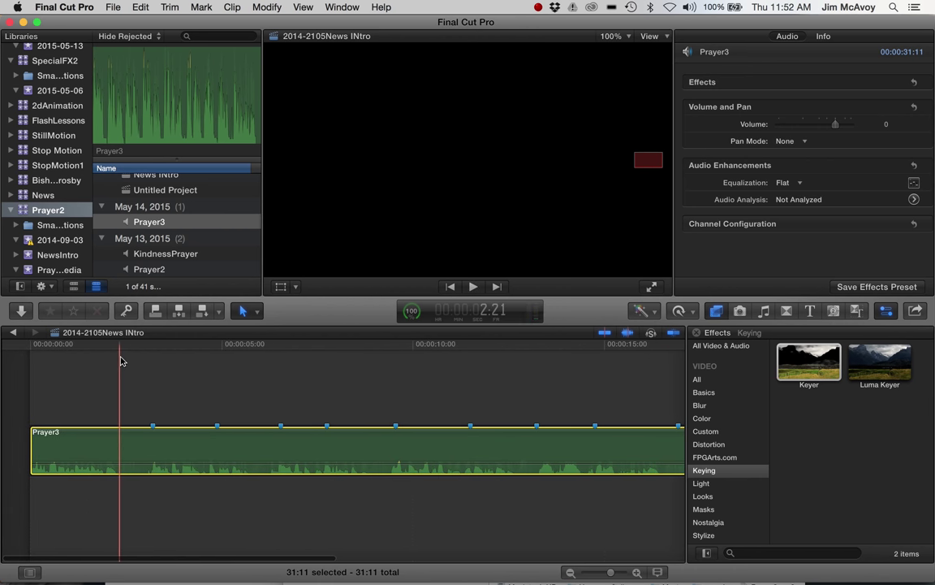
{"action": "key", "text": "space"}
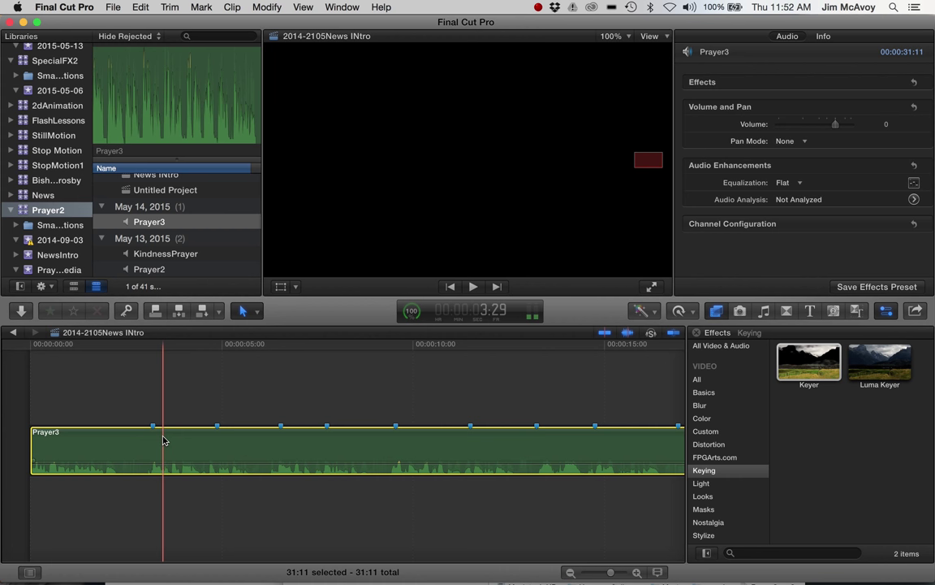
{"action": "key", "text": "space"}
{"action": "key", "text": "space"}
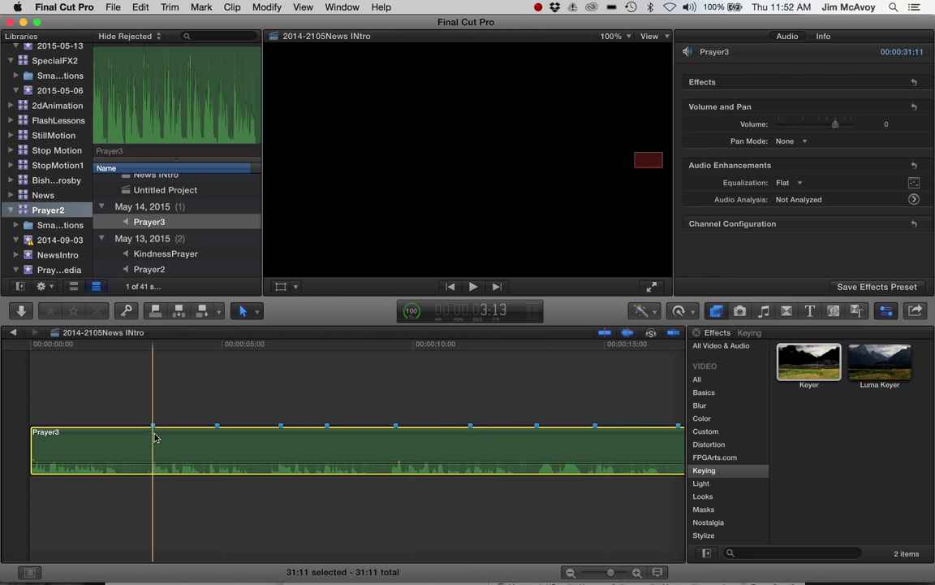
{"action": "left_click", "coordinate": [217, 430]}
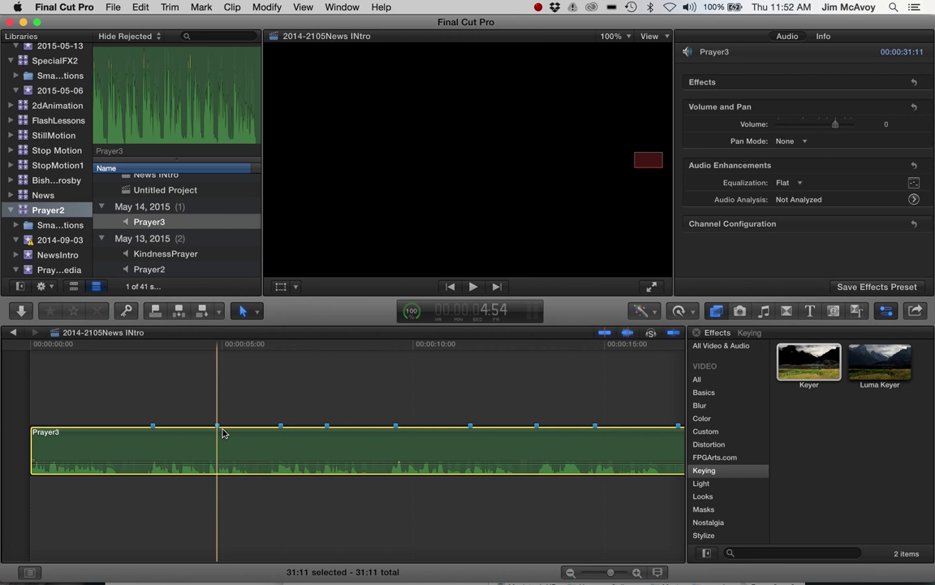
- Open the event with the still images, preview the encourage photo, and return to the first marker
{"action": "scroll", "coordinate": [201, 244], "scroll_direction": "down", "scroll_amount": 10}
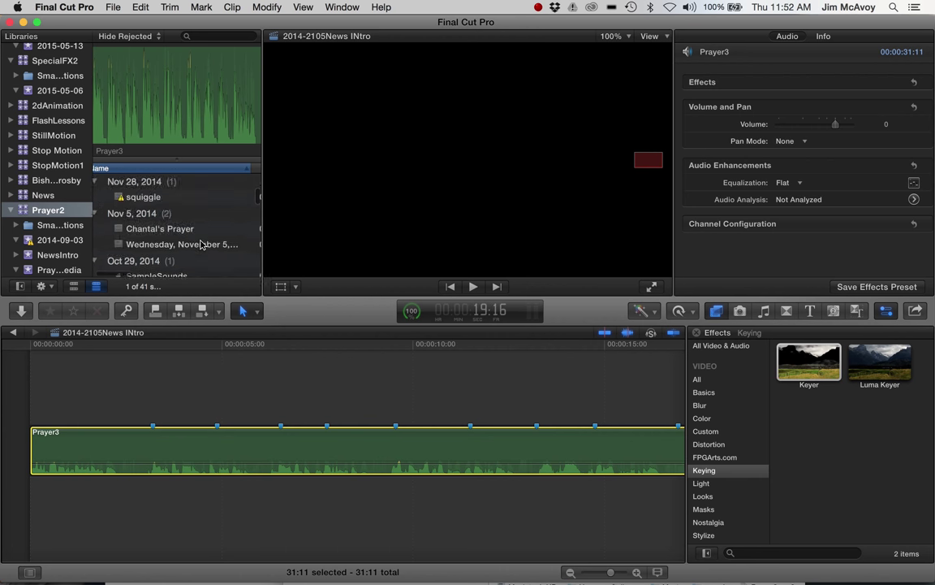
{"action": "scroll", "coordinate": [202, 244], "scroll_direction": "up", "scroll_amount": 2}
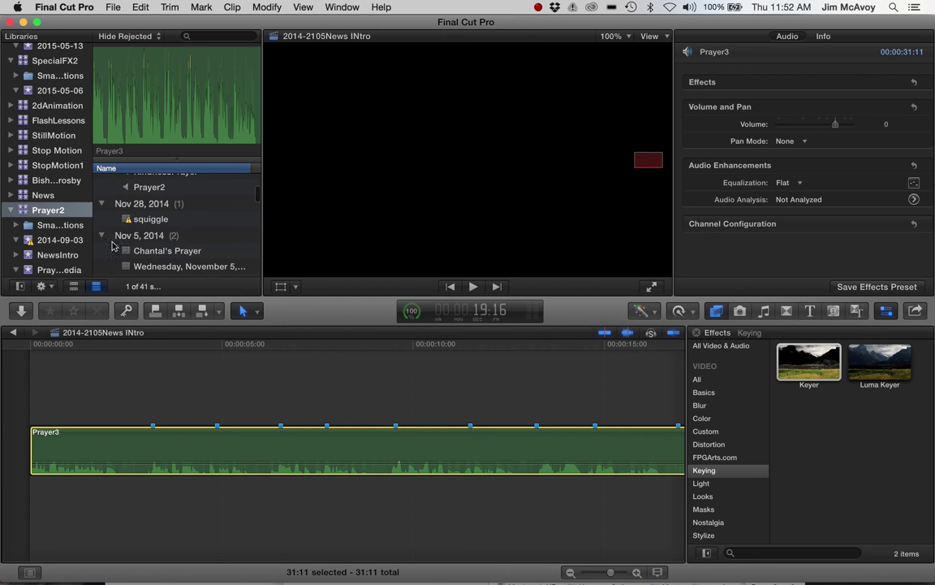
{"action": "left_click", "coordinate": [50, 256]}
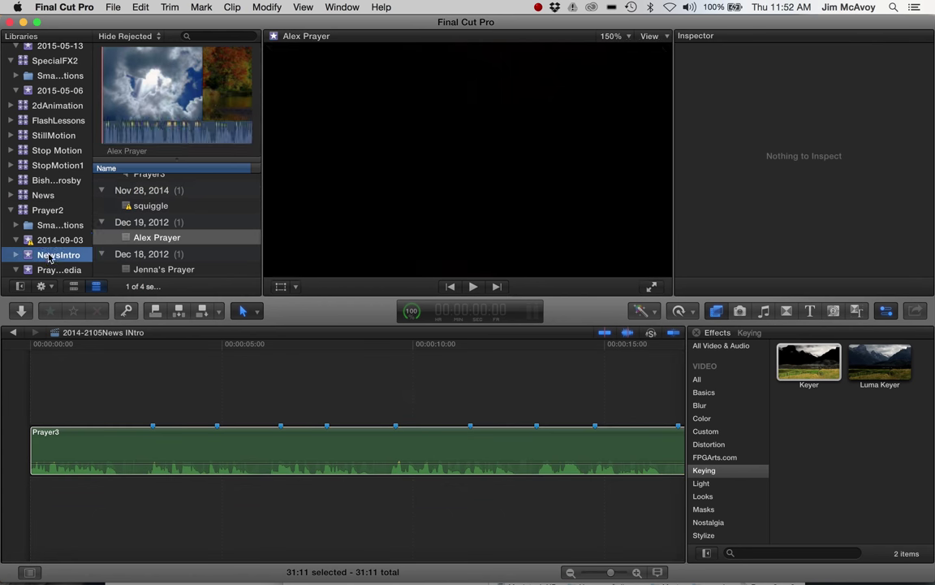
{"action": "left_click", "coordinate": [58, 270]}
{"action": "scroll", "coordinate": [226, 207], "scroll_direction": "down", "scroll_amount": 2}
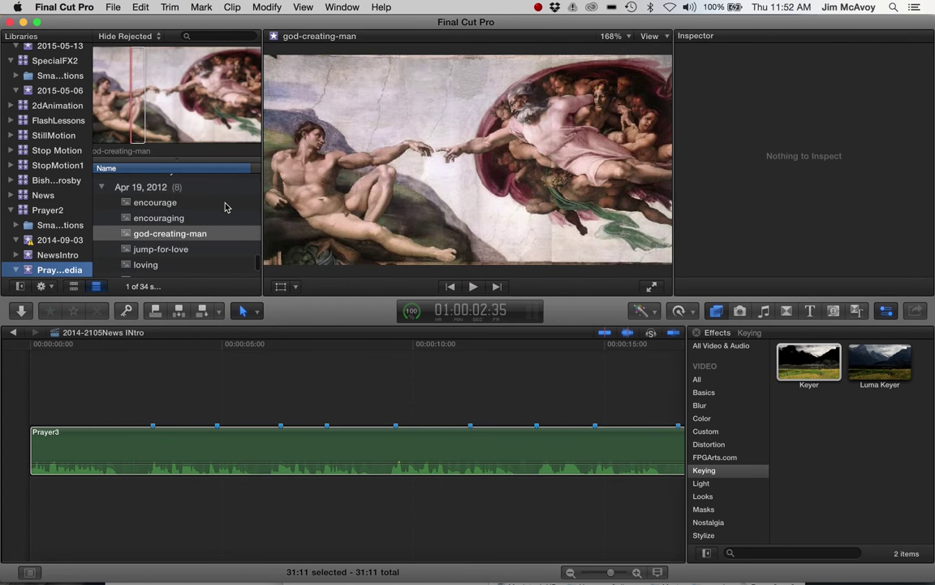
{"action": "left_click", "coordinate": [162, 202]}
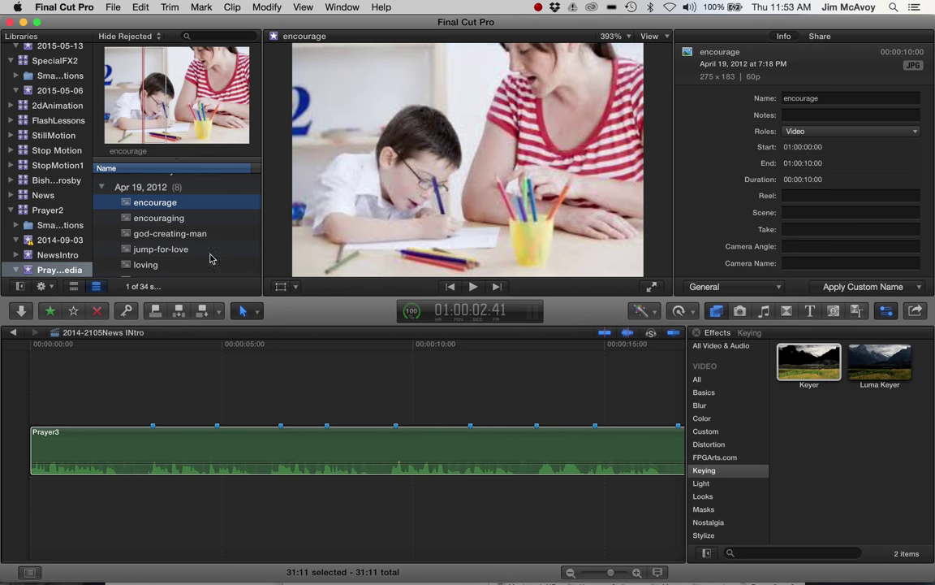
{"action": "left_click", "coordinate": [153, 348]}
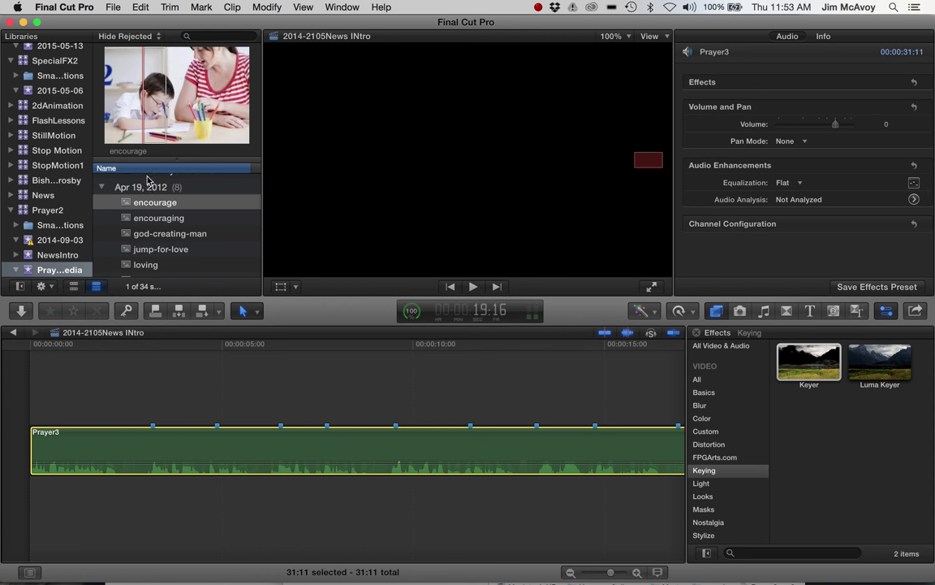
- Place the encourage photo above Prayer3 at the first marker and stretch it to the second
{"action": "left_click", "coordinate": [154, 109]}
{"action": "left_click_drag", "start_coordinate": [156, 112], "coordinate": [158, 398]}
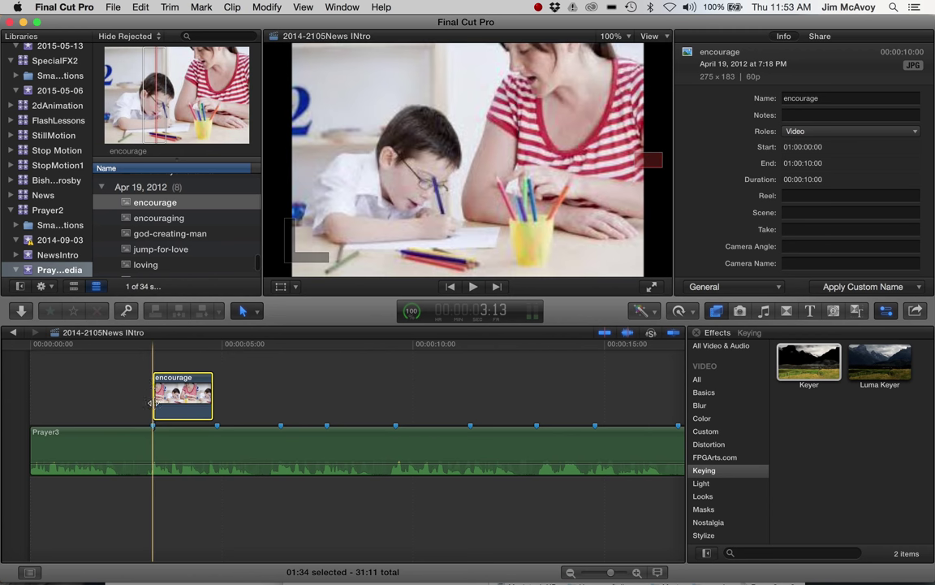
{"action": "key", "text": "Down"}
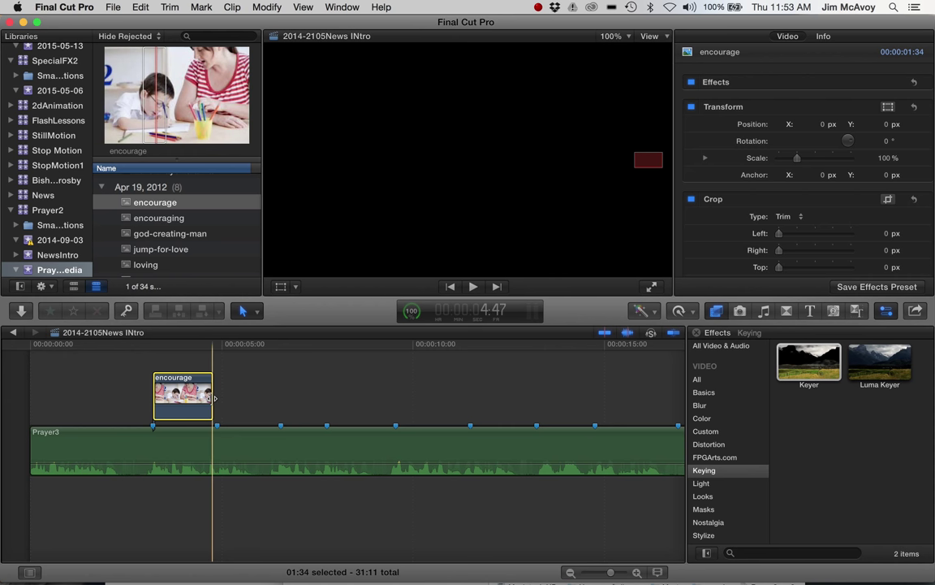
{"action": "left_click_drag", "start_coordinate": [214, 398], "coordinate": [218, 398]}
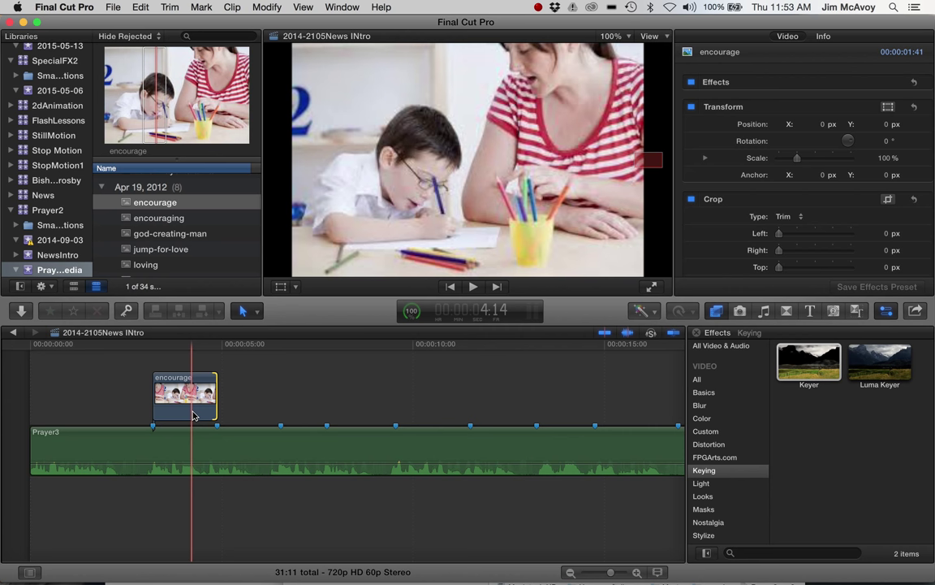
{"action": "left_click", "coordinate": [172, 347]}
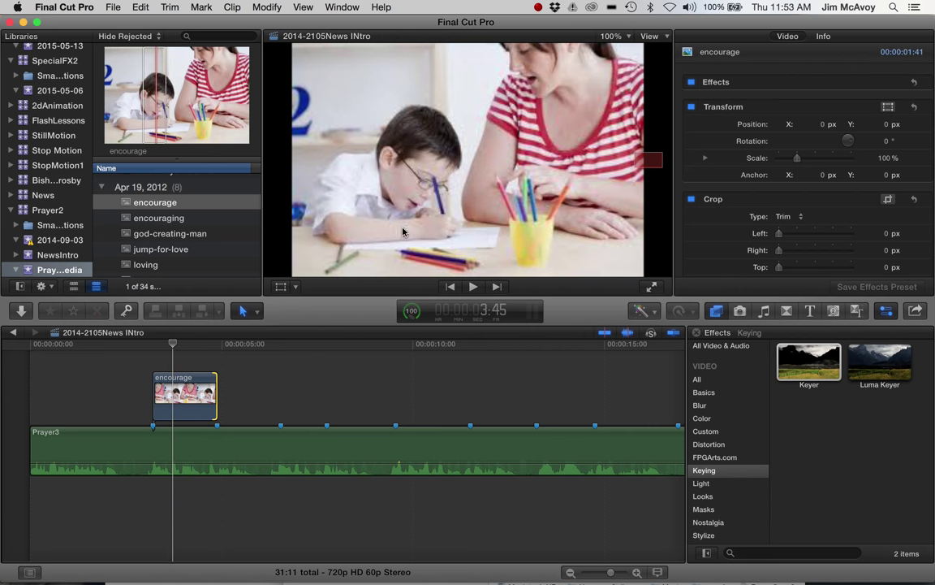
{"action": "left_click", "coordinate": [613, 36]}
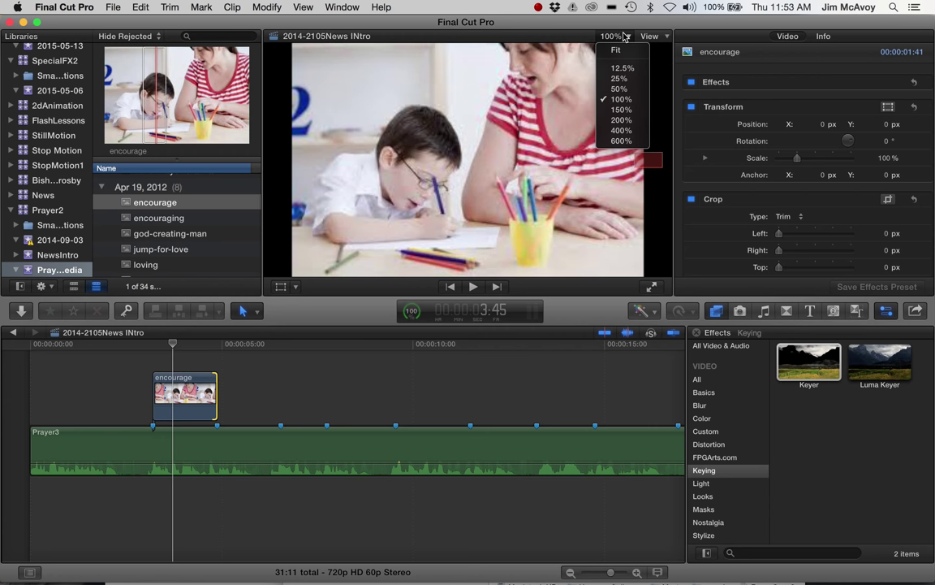
{"action": "left_click", "coordinate": [621, 89]}
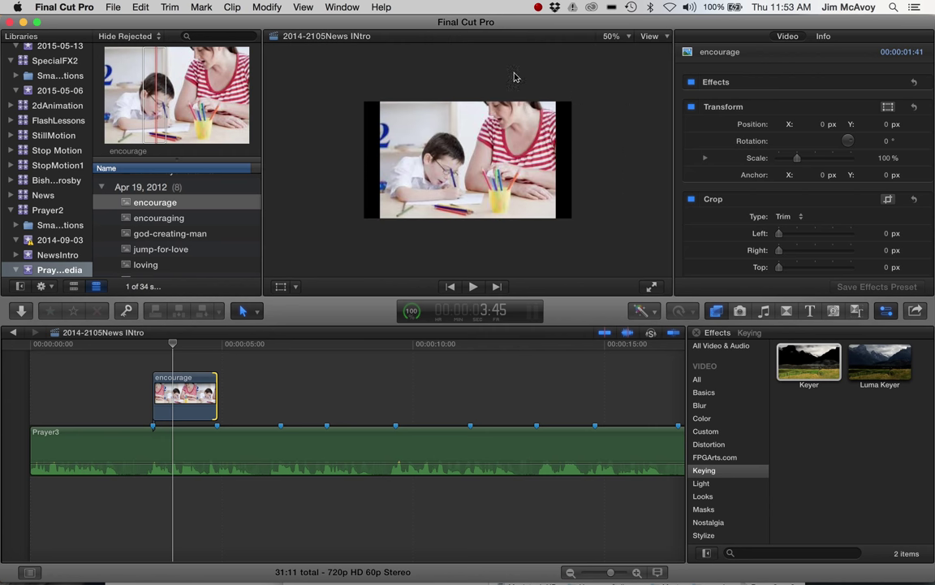
{"action": "left_click", "coordinate": [388, 167]}
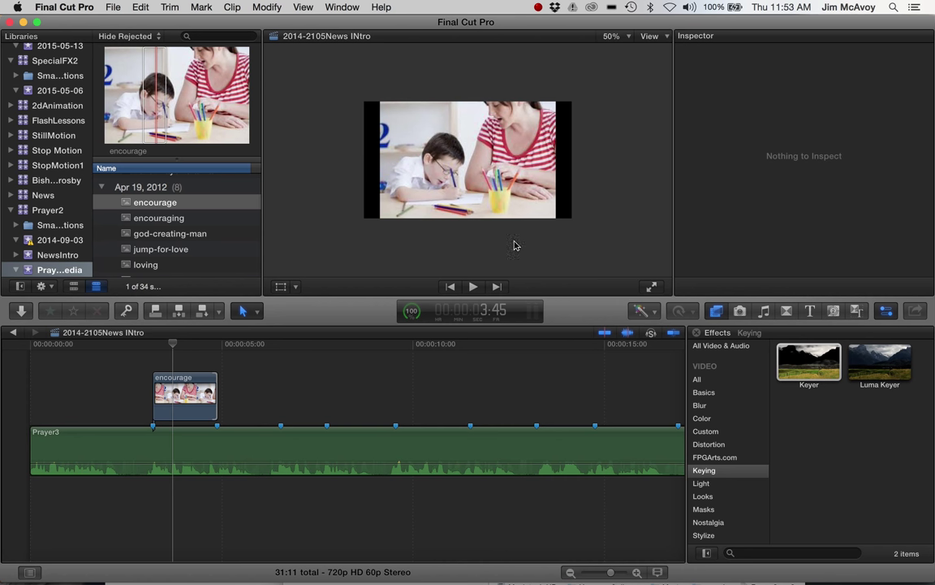
{"action": "left_click", "coordinate": [281, 286]}
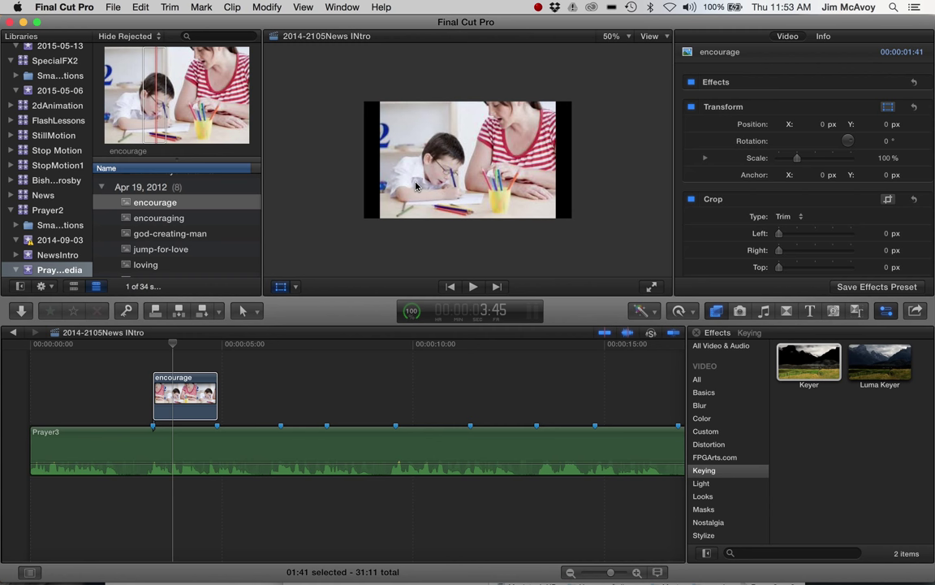
{"action": "left_click", "coordinate": [182, 390]}
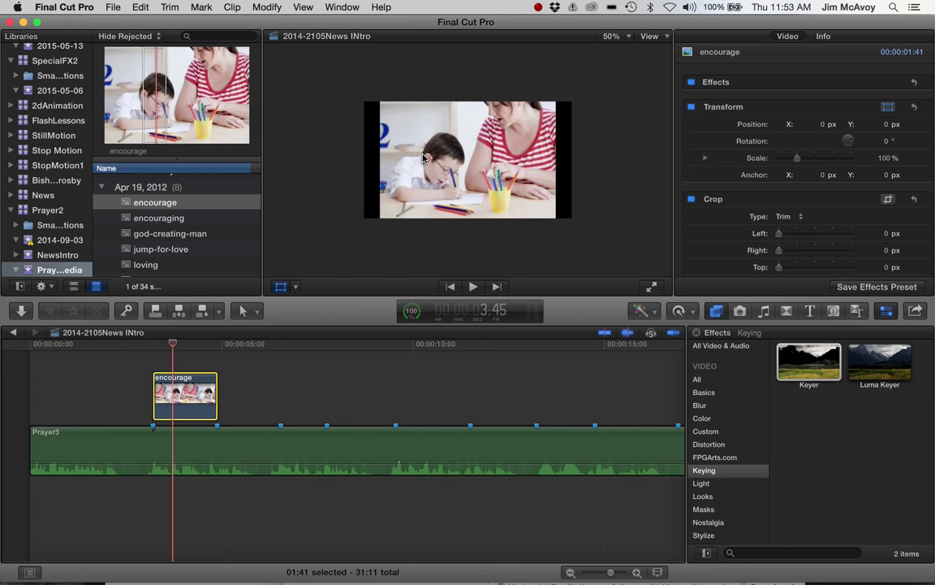
{"action": "left_click", "coordinate": [346, 139]}
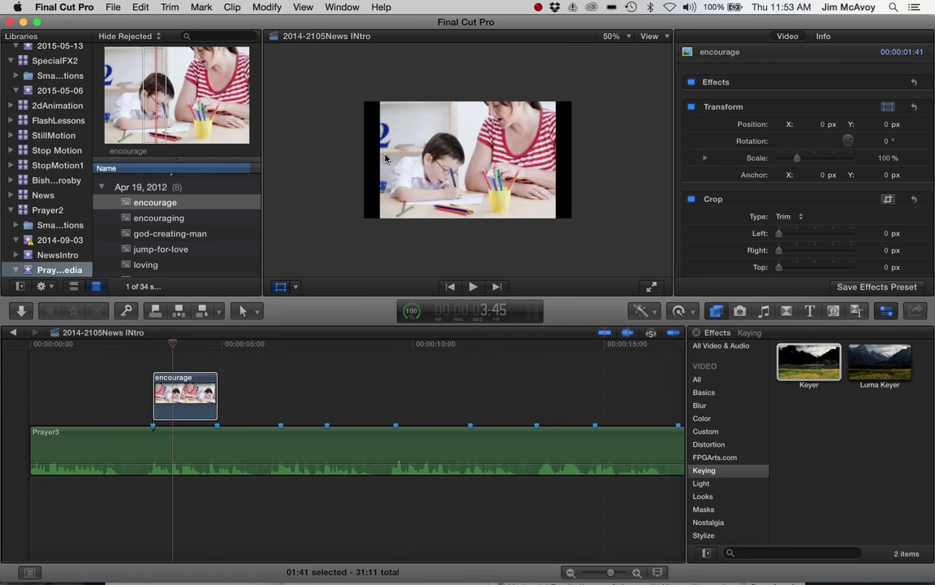
{"action": "left_click", "coordinate": [297, 289]}
{"action": "left_click", "coordinate": [307, 305]}
{"action": "left_click", "coordinate": [188, 397]}
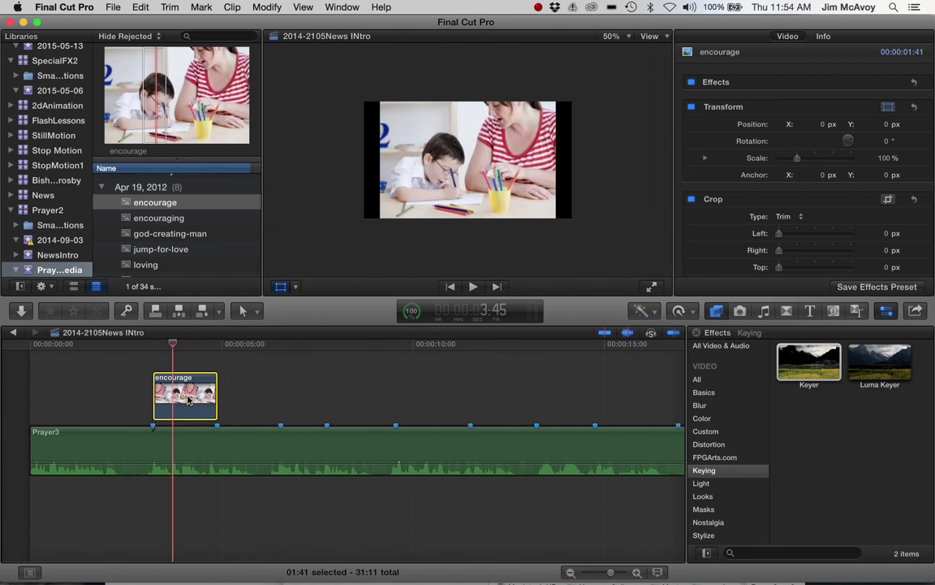
{"action": "left_click", "coordinate": [410, 164]}
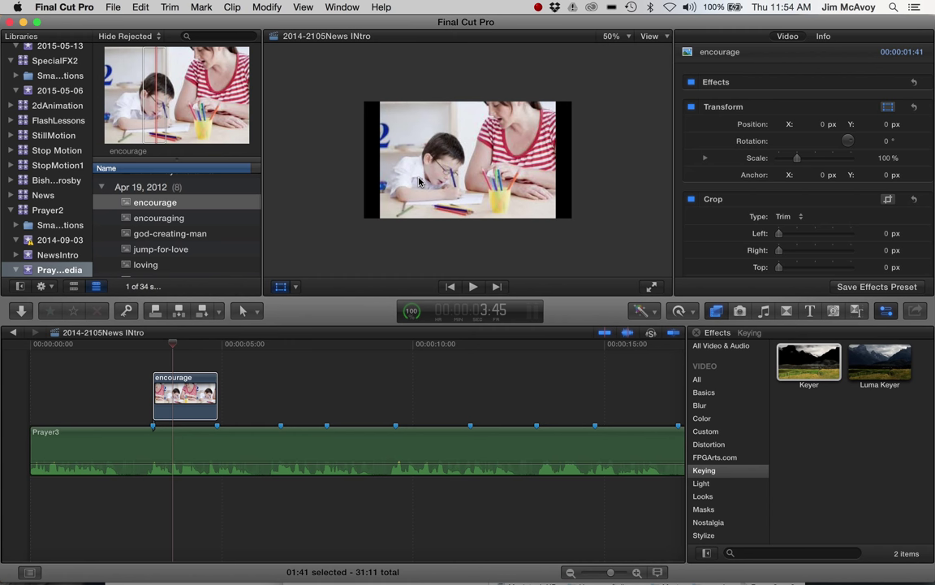
{"action": "left_click", "coordinate": [182, 404]}
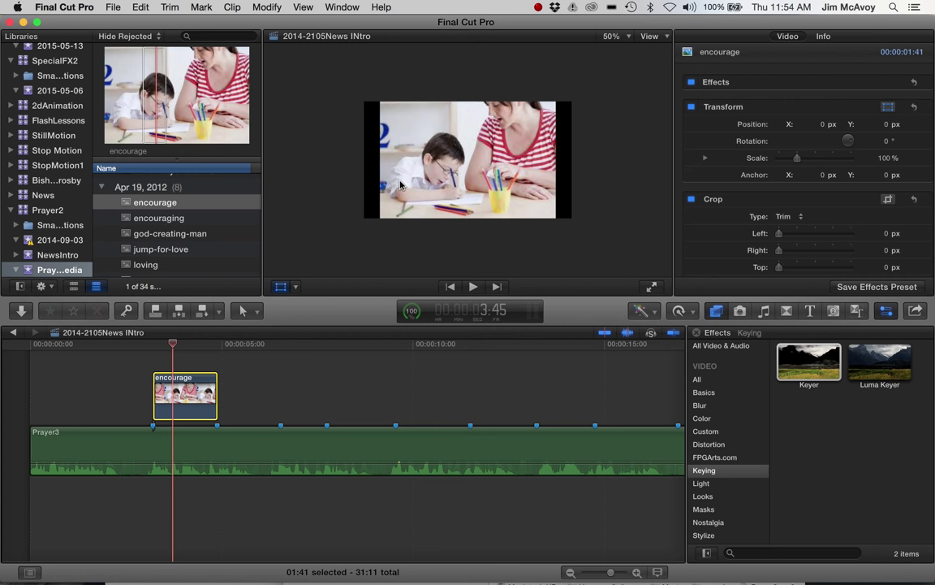
{"action": "left_click", "coordinate": [281, 287]}
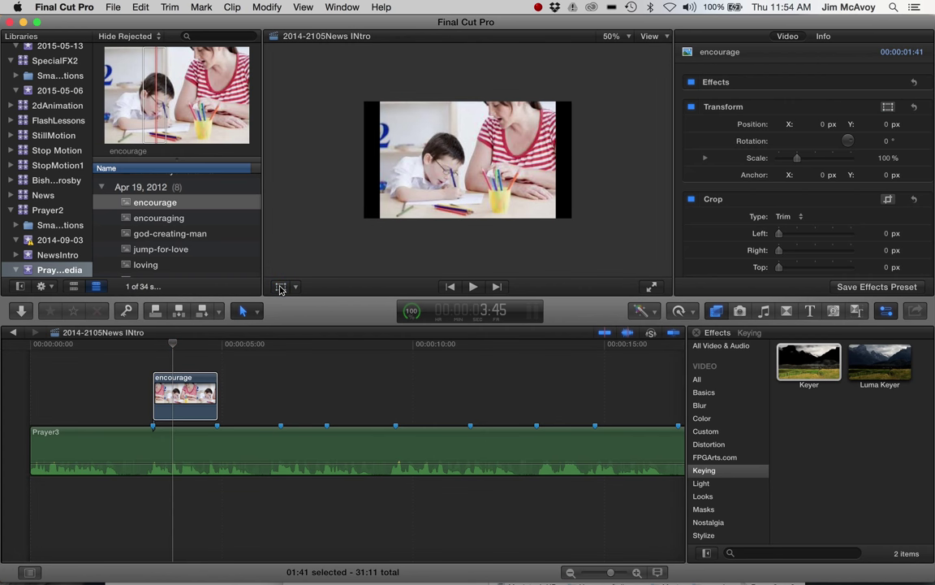
- Scale the encourage still to 117.9% and move it down to X -4.2, Y -66.5 px
{"action": "left_click", "coordinate": [281, 287]}
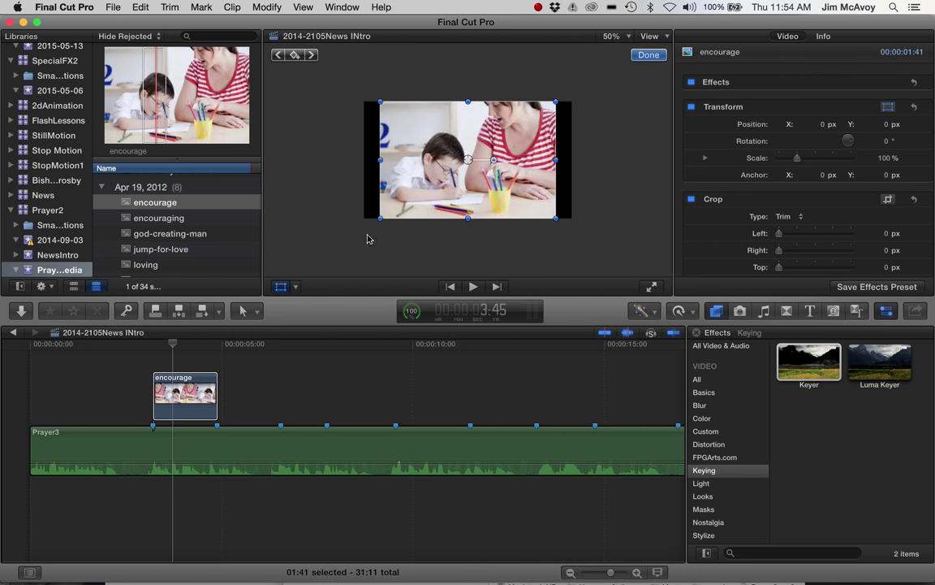
{"action": "left_click_drag", "start_coordinate": [379, 219], "coordinate": [365, 229]}
{"action": "left_click_drag", "start_coordinate": [422, 187], "coordinate": [423, 195]}
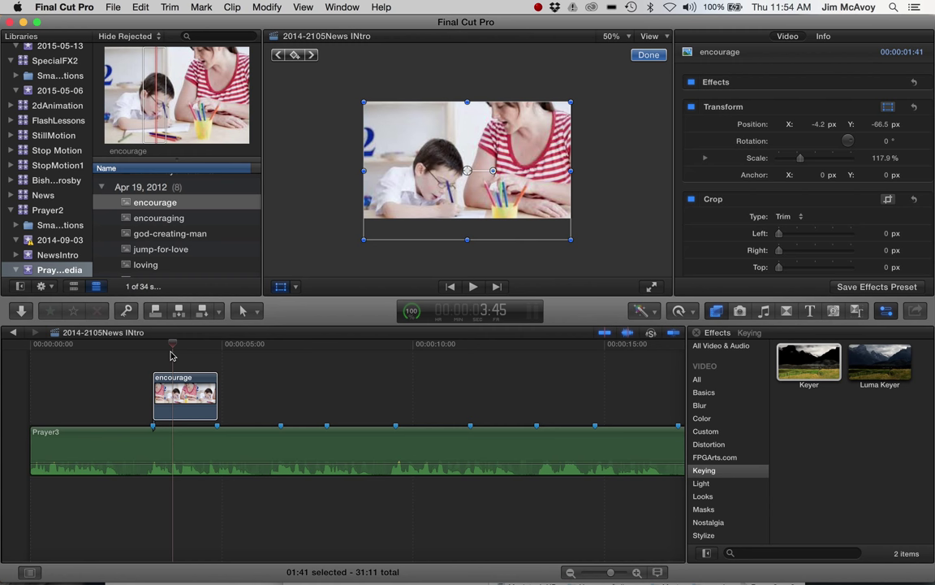
{"action": "left_click_drag", "start_coordinate": [172, 346], "coordinate": [152, 346]}
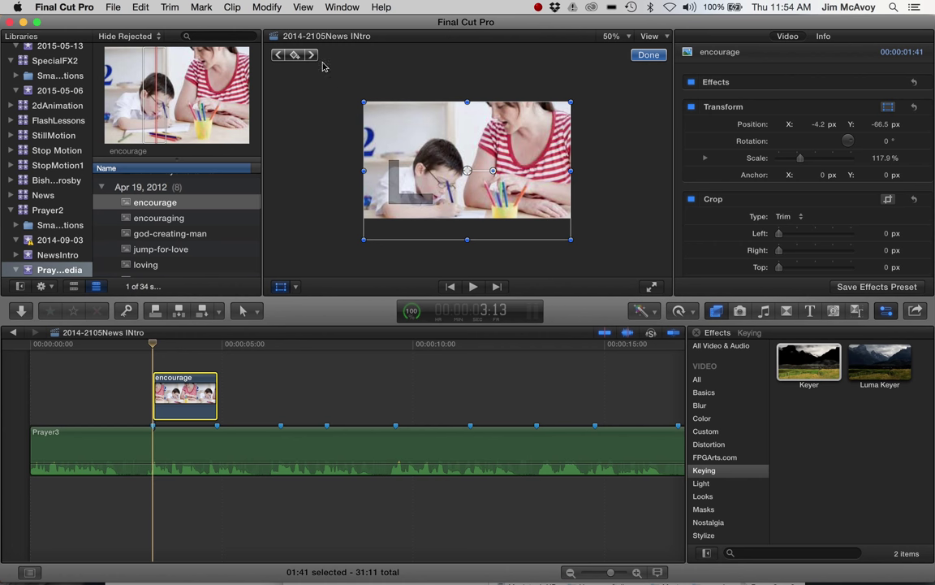
- Keyframe the start, then zoom to about 142.78% and slide to X 109.7, Y 26.3 at the last frame
{"action": "left_click", "coordinate": [295, 55]}
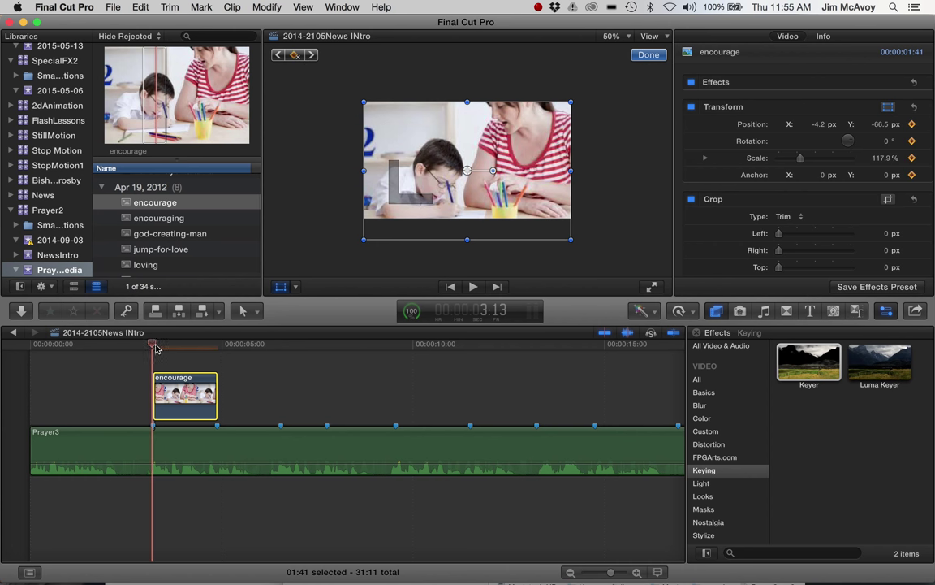
{"action": "left_click_drag", "start_coordinate": [156, 347], "coordinate": [215, 351]}
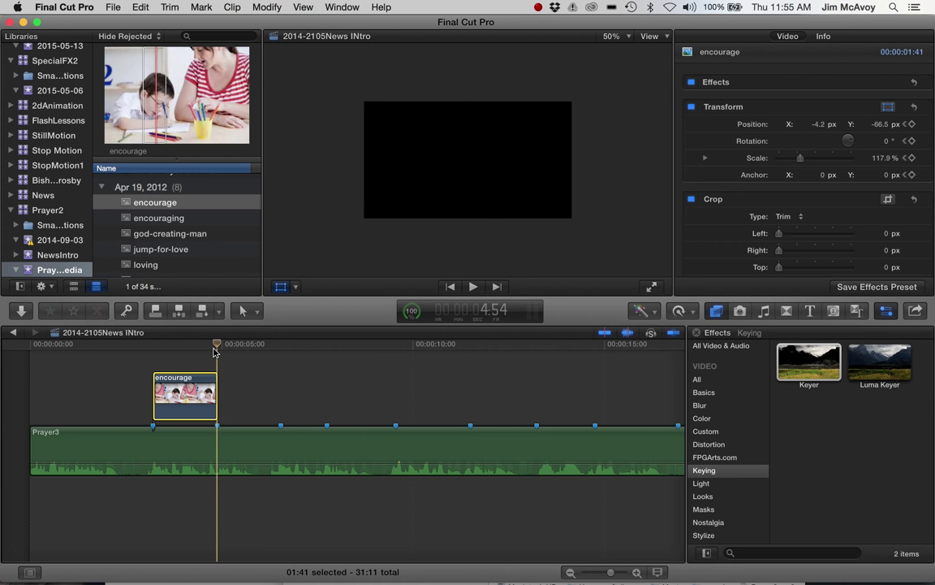
{"action": "left_click", "coordinate": [215, 351]}
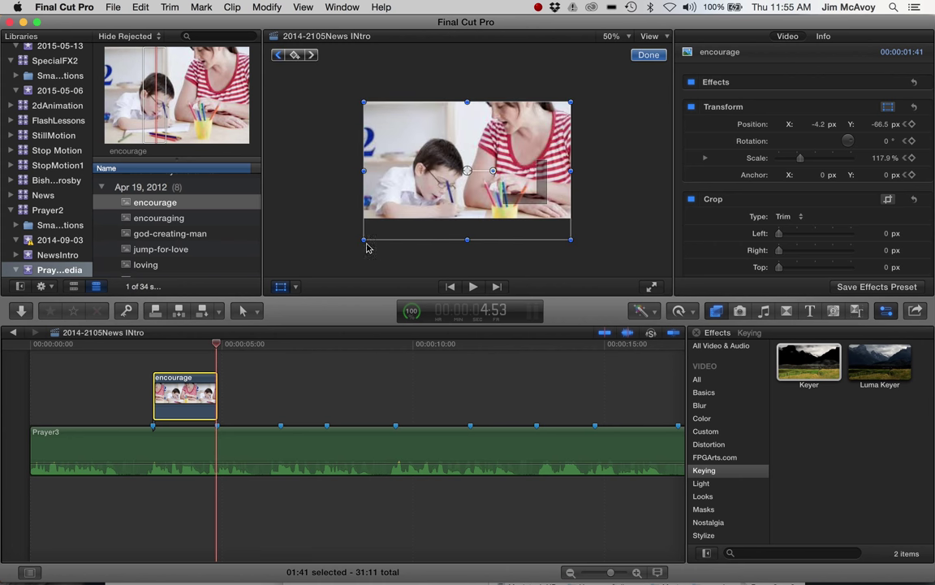
{"action": "left_click_drag", "start_coordinate": [364, 240], "coordinate": [325, 266]}
{"action": "left_click_drag", "start_coordinate": [423, 181], "coordinate": [453, 165]}
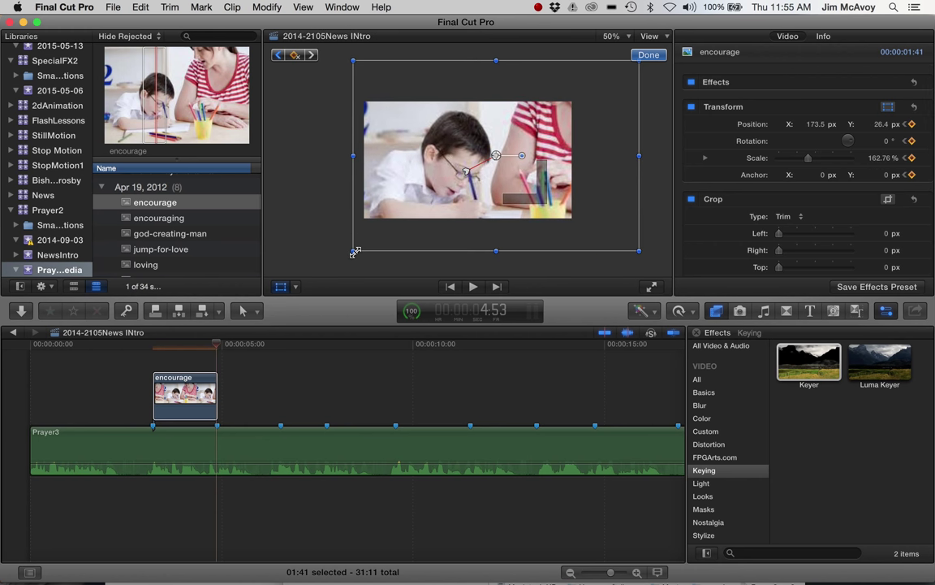
{"action": "left_click_drag", "start_coordinate": [355, 252], "coordinate": [368, 246]}
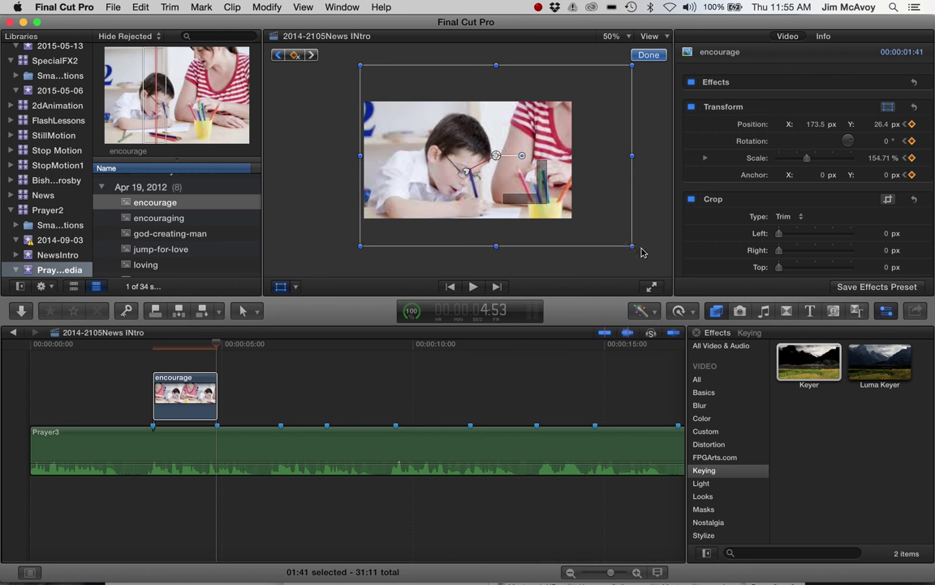
{"action": "left_click_drag", "start_coordinate": [632, 246], "coordinate": [614, 241]}
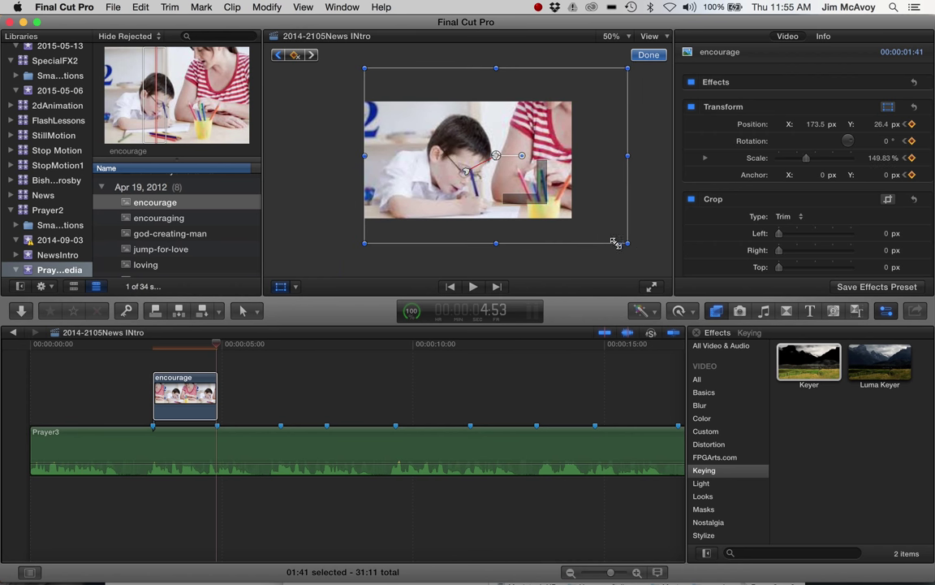
{"action": "left_click_drag", "start_coordinate": [525, 204], "coordinate": [519, 201]}
- Play back the encourage zoom animation from before the clip to check the framing
{"action": "left_click_drag", "start_coordinate": [217, 348], "coordinate": [138, 354]}
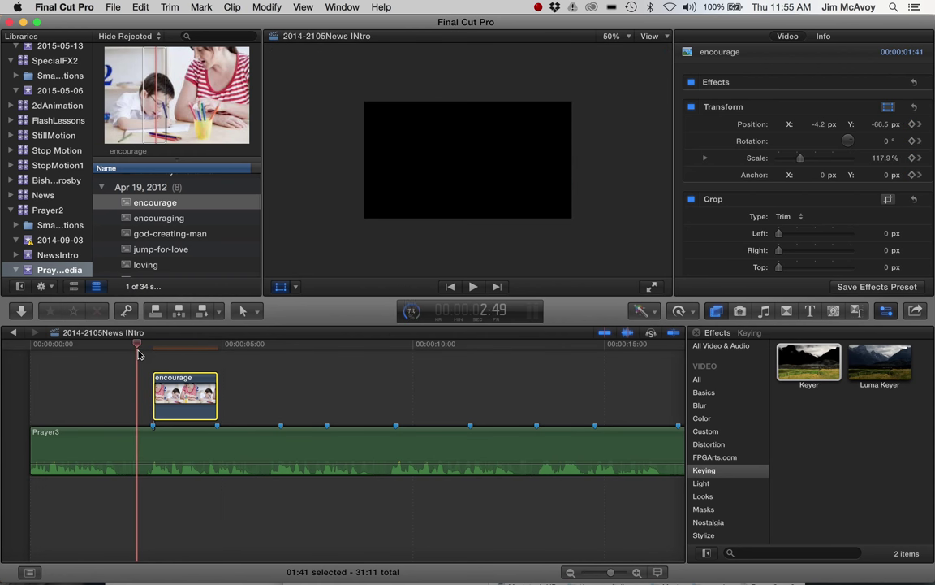
{"action": "key", "text": "space"}
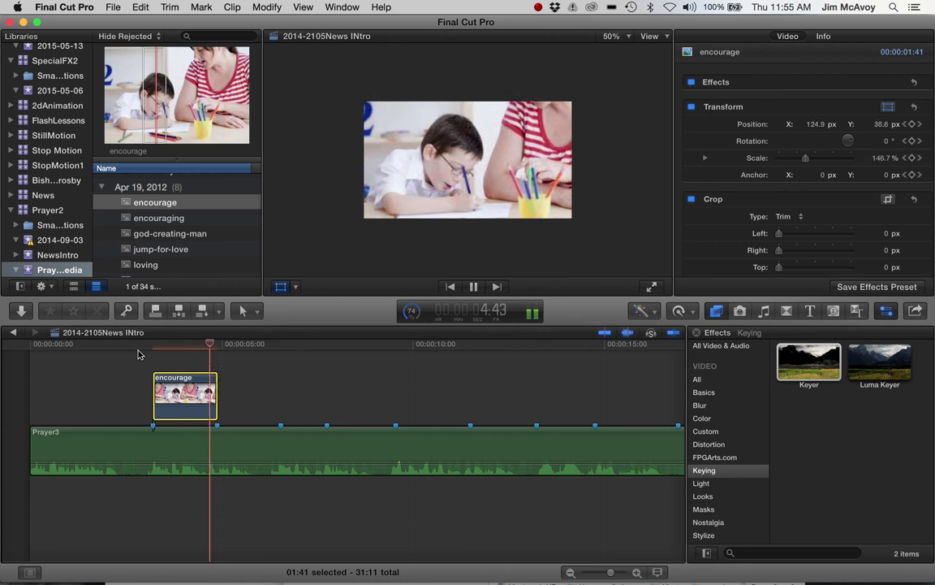
{"action": "key", "text": "shift+t"}
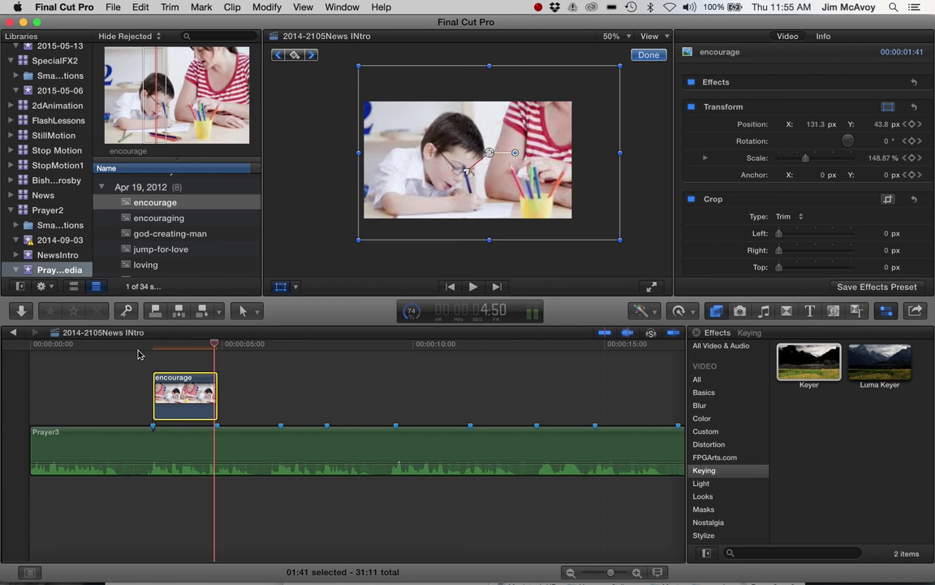
{"action": "left_click", "coordinate": [202, 347]}
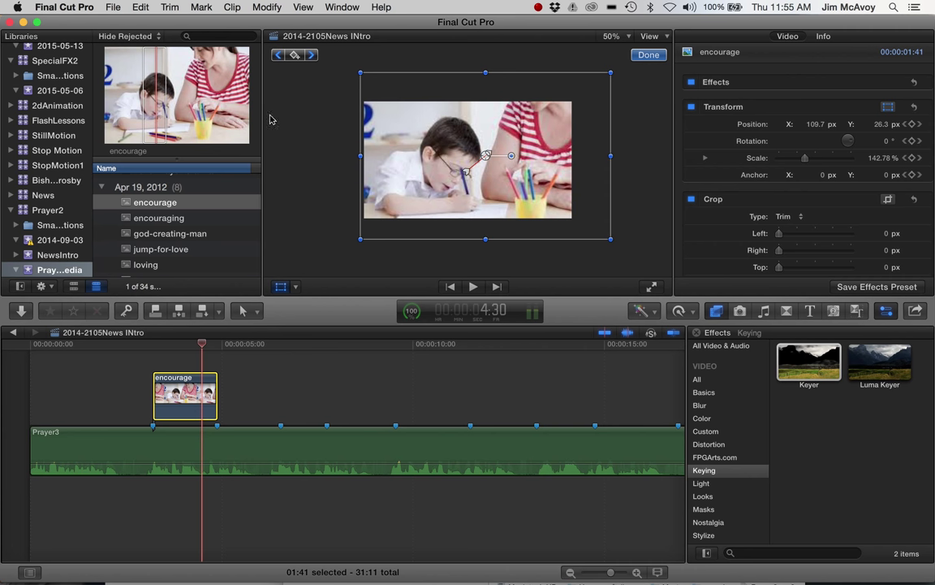
- At the encourage still's ending keyframe, scale it down to 130.54% and shift the framing left
{"action": "left_click", "coordinate": [312, 56]}
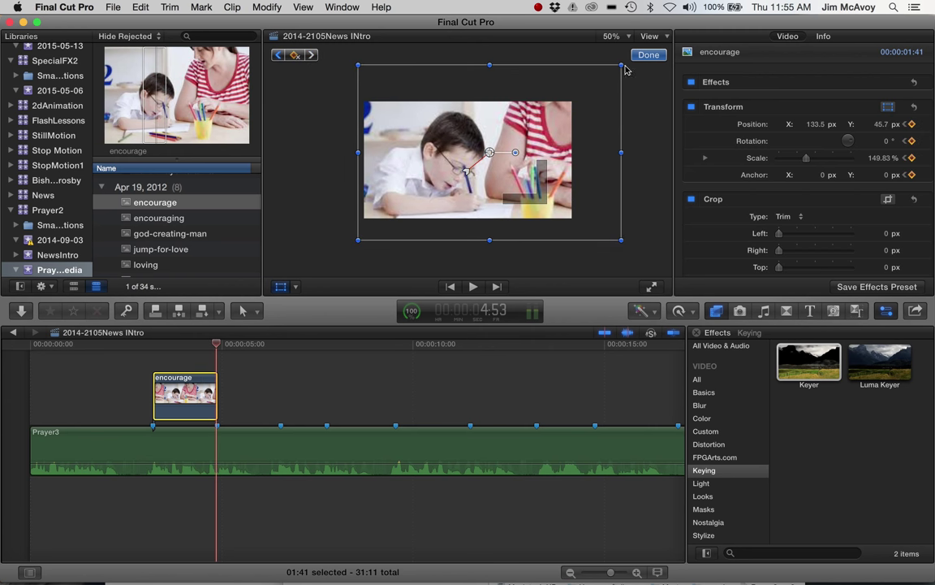
{"action": "left_click_drag", "start_coordinate": [617, 67], "coordinate": [600, 80]}
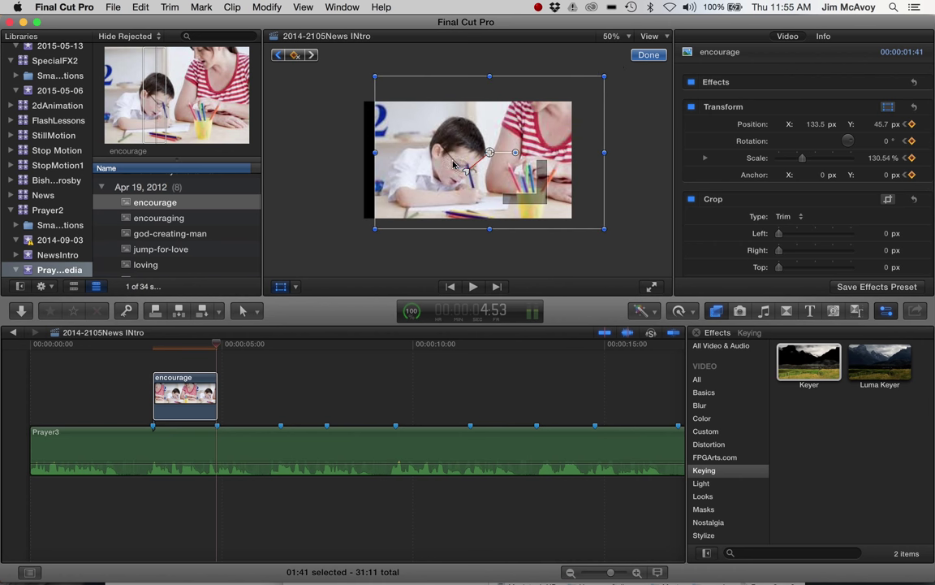
{"action": "mouse_move", "coordinate": [453, 164]}
{"action": "left_mouse_down"}
{"action": "mouse_move", "coordinate": [444, 148]}
{"action": "mouse_move", "coordinate": [445, 160]}
{"action": "left_mouse_up"}
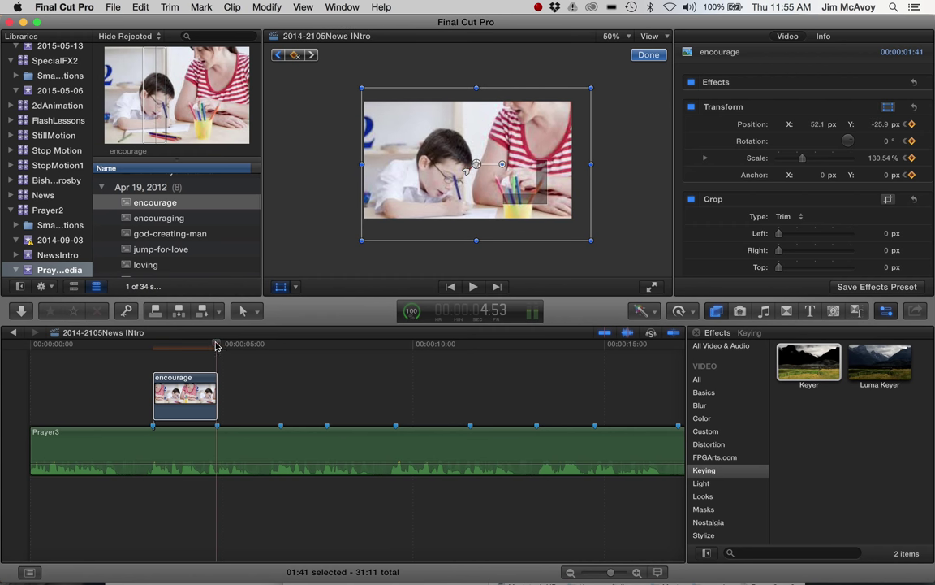
- Play the encourage clip from just before its start to review the revised zoom
{"action": "left_click_drag", "start_coordinate": [217, 346], "coordinate": [132, 363]}
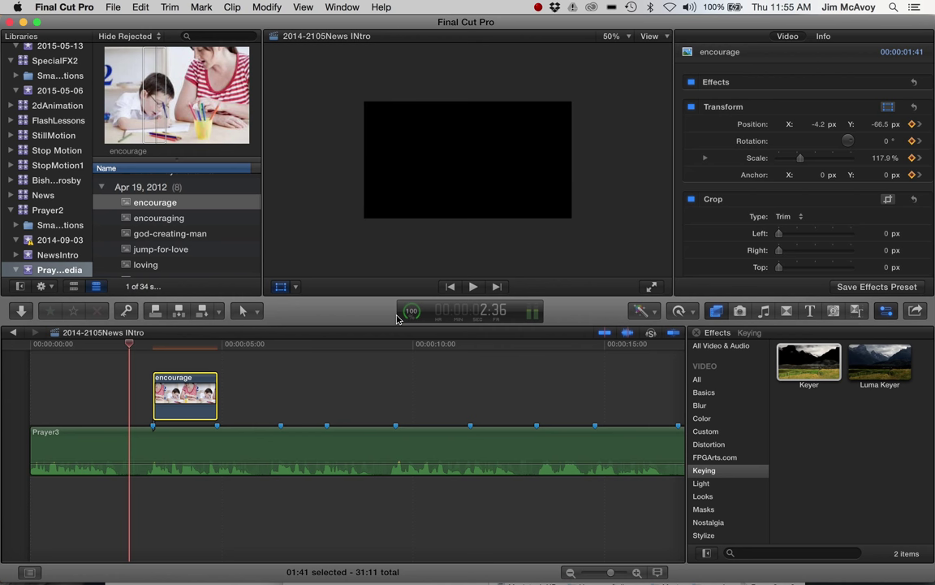
{"action": "left_click", "coordinate": [473, 288]}
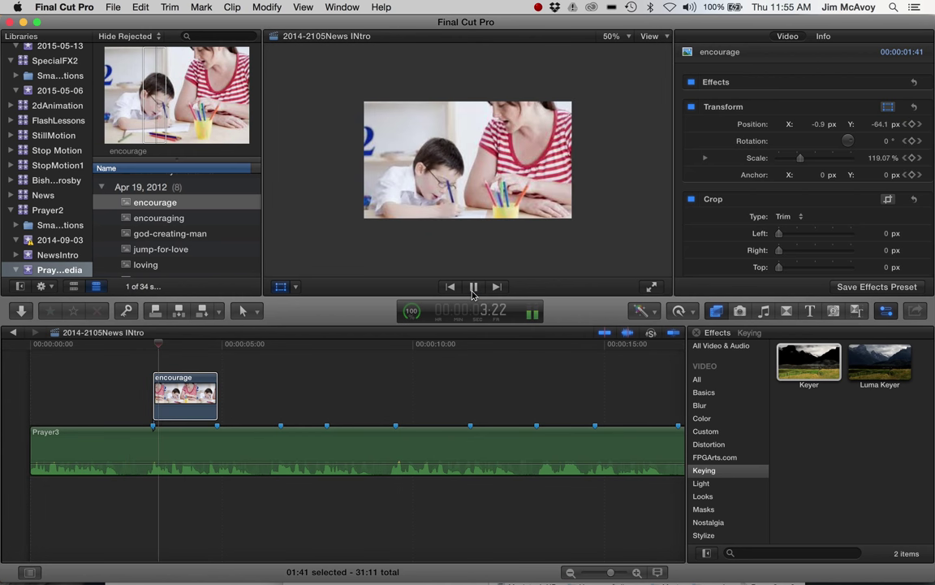
{"action": "left_click", "coordinate": [474, 288]}
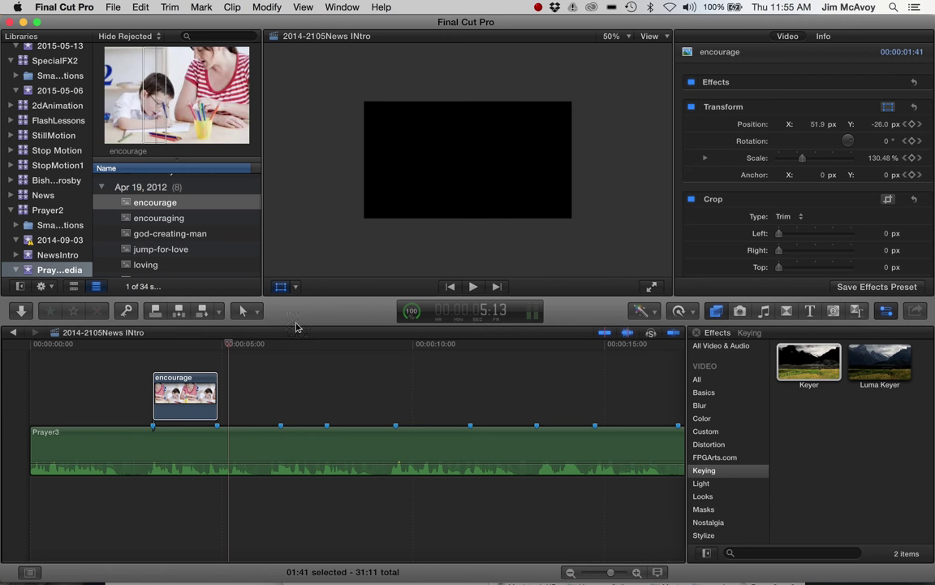
{"action": "left_click_drag", "start_coordinate": [231, 348], "coordinate": [216, 349]}
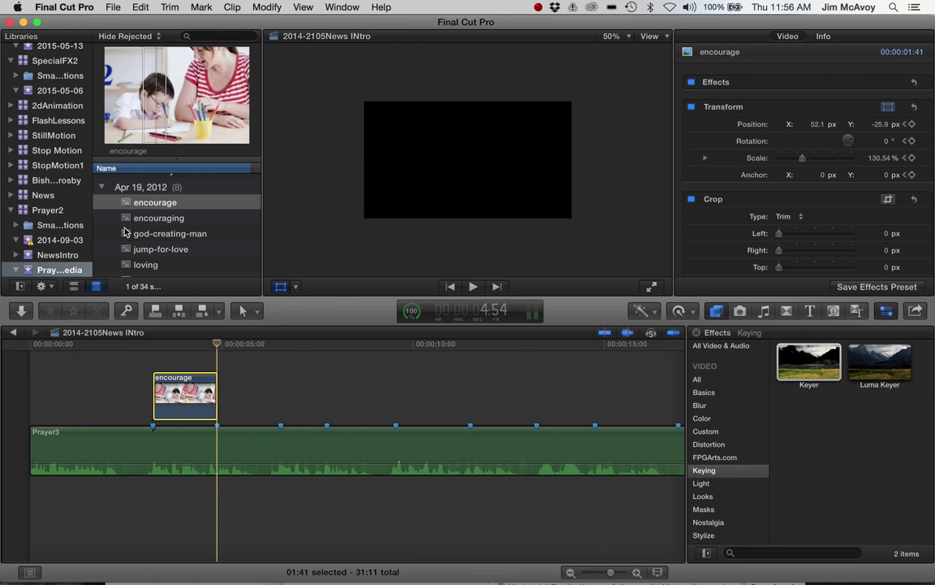
- Add the encouraging still after encourage, enlarged to about 188% and shifted right
{"action": "left_click", "coordinate": [127, 219]}
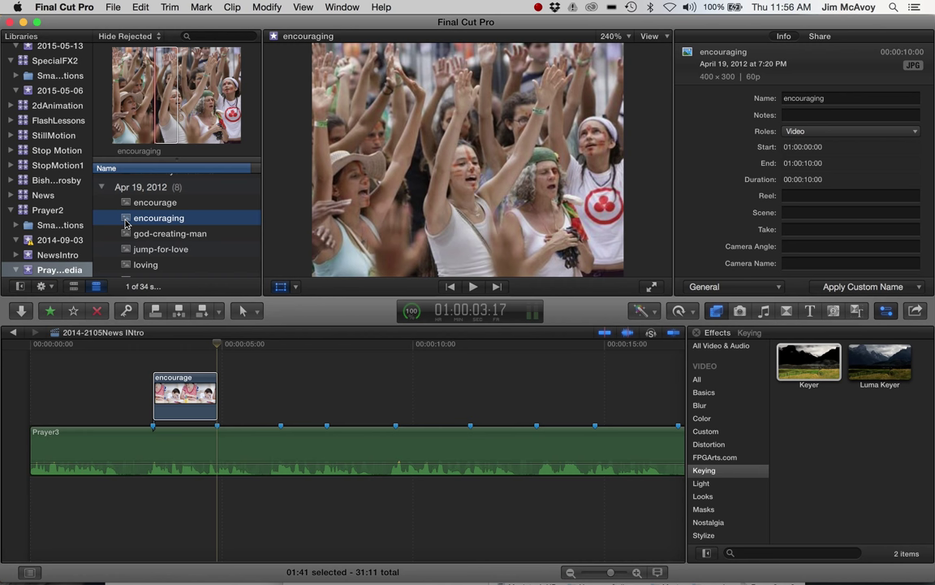
{"action": "left_click_drag", "start_coordinate": [125, 222], "coordinate": [225, 393]}
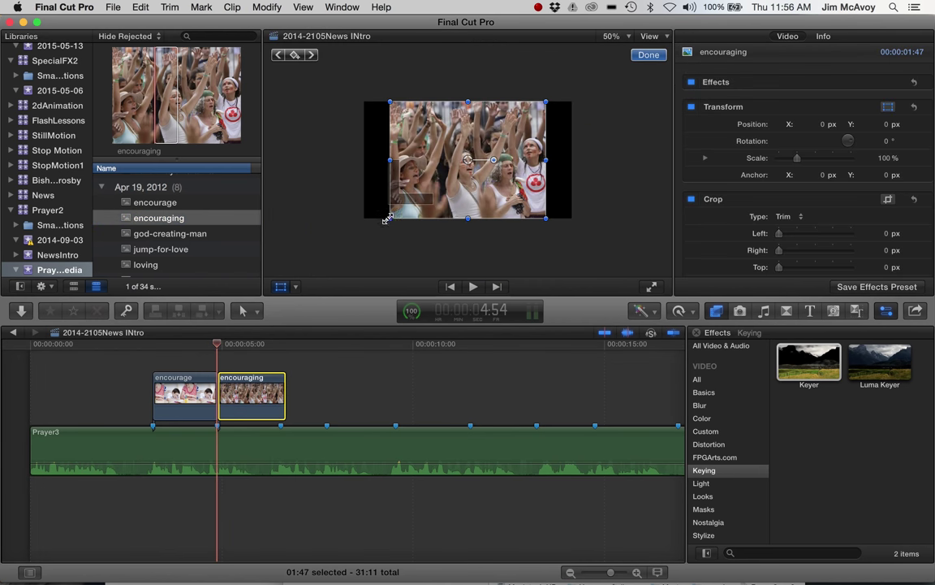
{"action": "left_click_drag", "start_coordinate": [389, 219], "coordinate": [322, 270]}
{"action": "left_click_drag", "start_coordinate": [457, 196], "coordinate": [501, 198]}
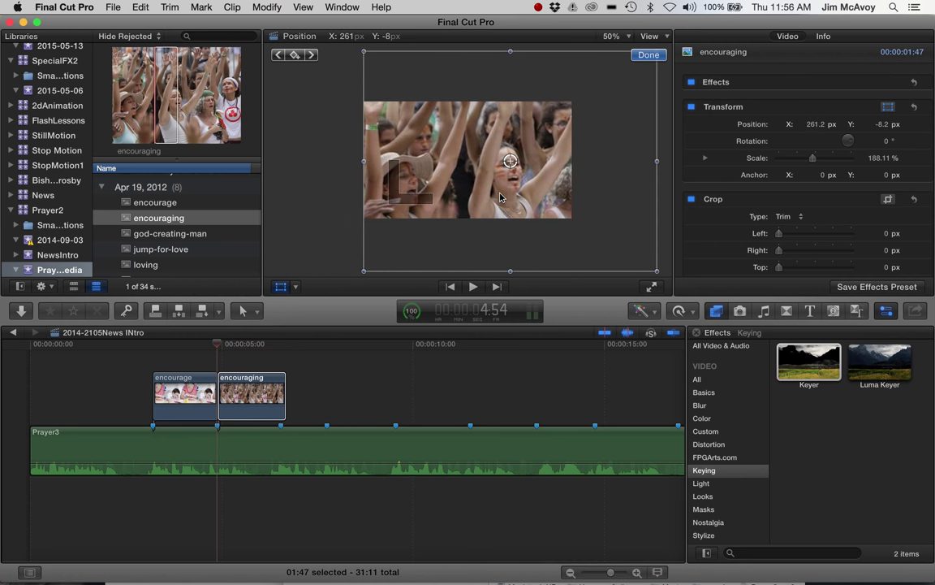
- Keyframe the encouraging clip's transform at its start and slide the image sideways on its last frame
{"action": "left_click", "coordinate": [213, 356]}
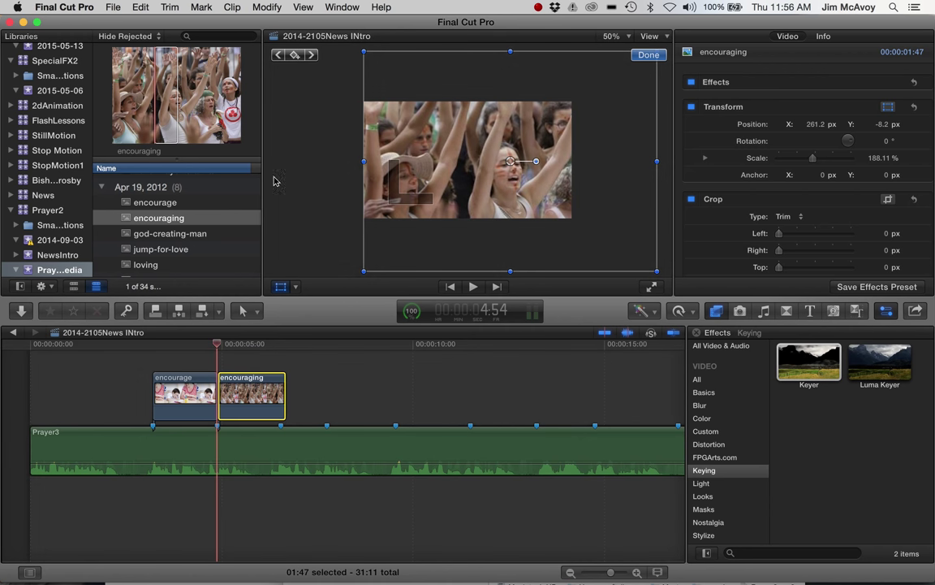
{"action": "left_click", "coordinate": [295, 55]}
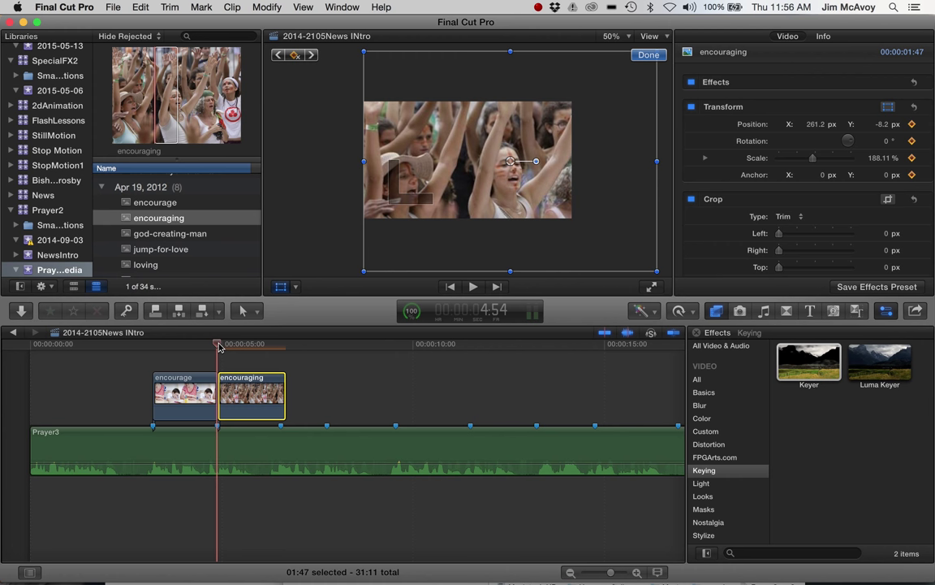
{"action": "left_click_drag", "start_coordinate": [220, 347], "coordinate": [288, 349]}
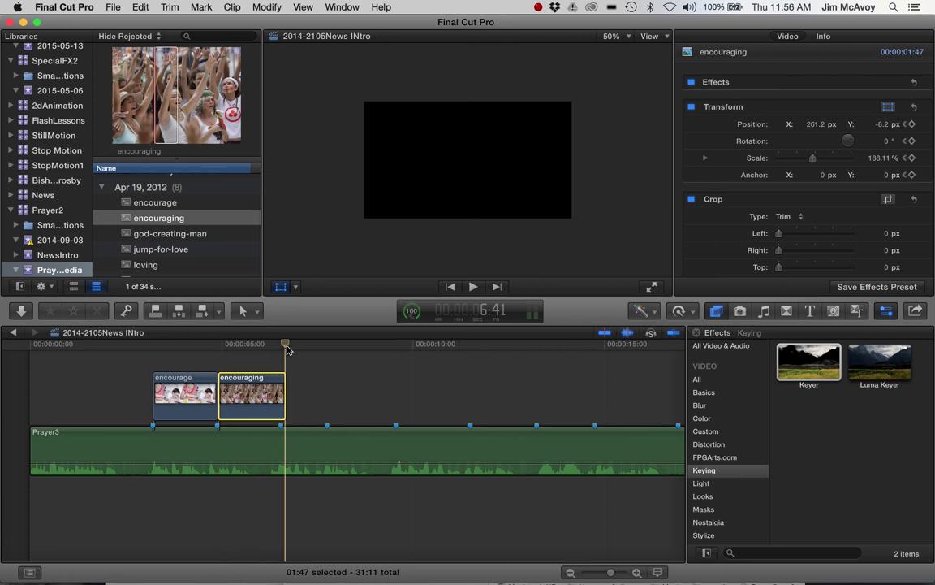
{"action": "key", "text": "Left"}
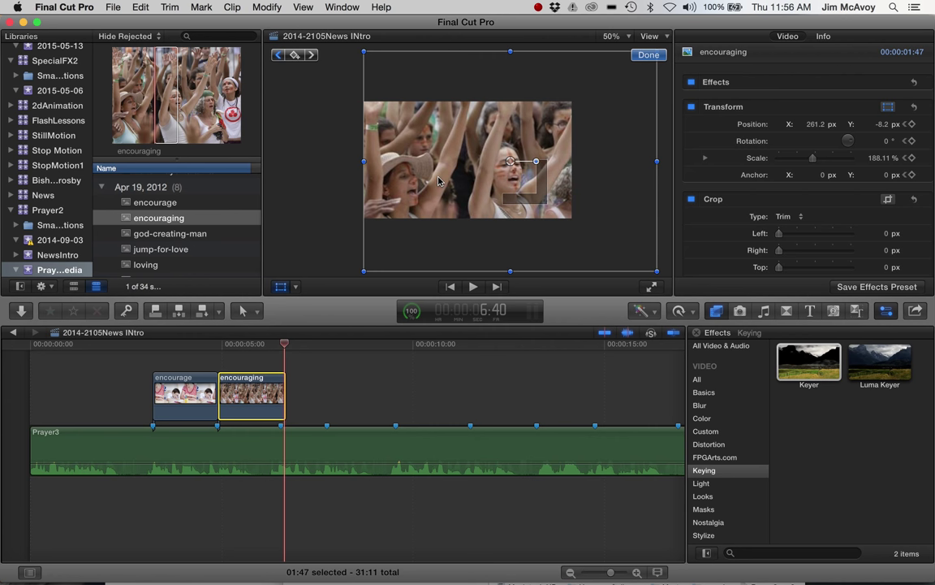
{"action": "left_click_drag", "start_coordinate": [437, 181], "coordinate": [415, 180]}
- Preview the slide, then trim the encouraging clip to end at the third marker
{"action": "left_click", "coordinate": [249, 346]}
{"action": "left_click_drag", "start_coordinate": [249, 346], "coordinate": [201, 348]}
{"action": "key", "text": "space"}
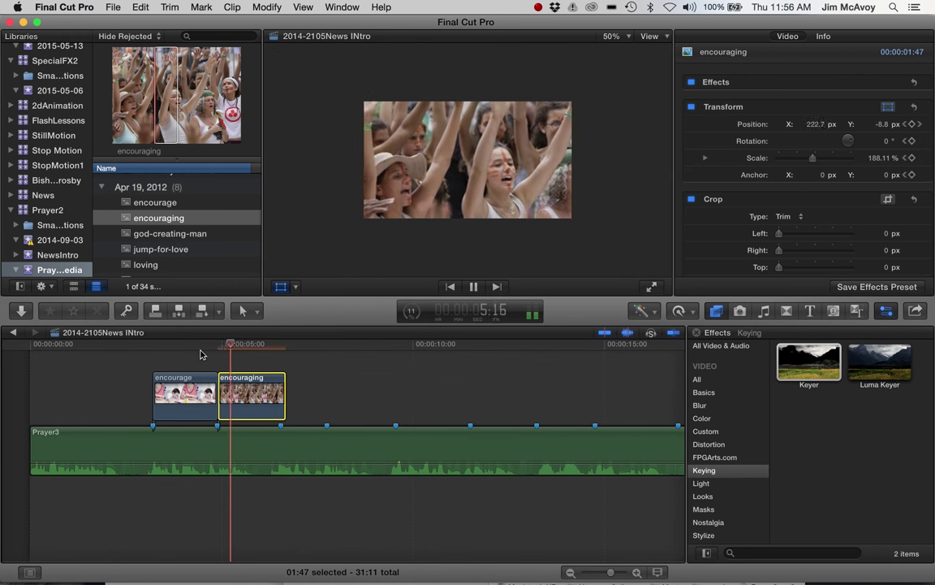
{"action": "key", "text": "space"}
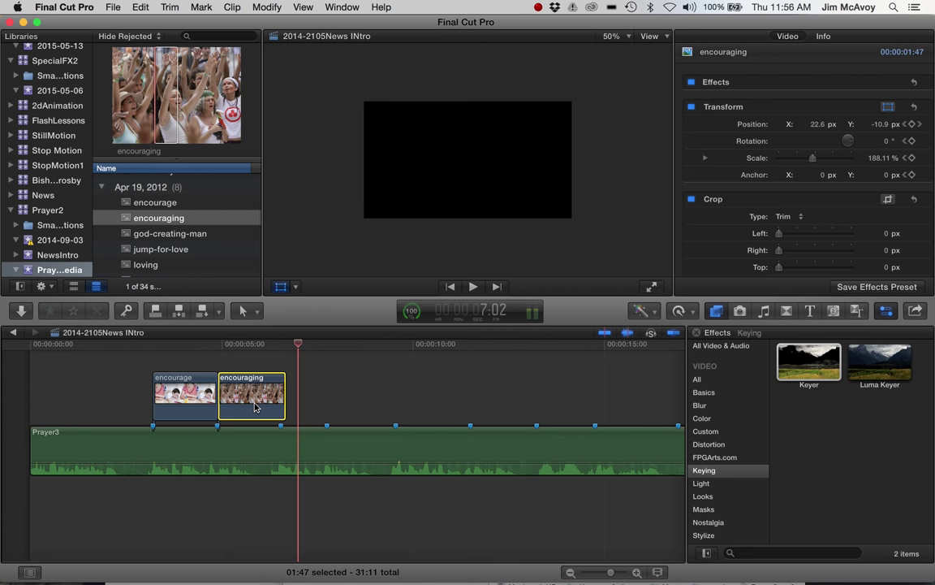
{"action": "left_click_drag", "start_coordinate": [284, 406], "coordinate": [280, 409]}
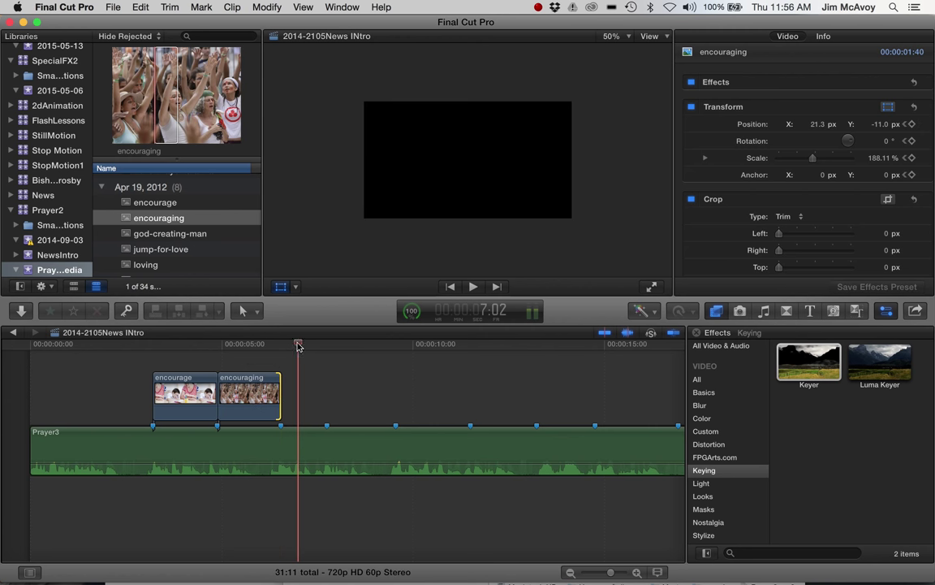
- Drag the god-creating-man still from the browser to follow the encouraging clip on the timeline
{"action": "left_click", "coordinate": [271, 345]}
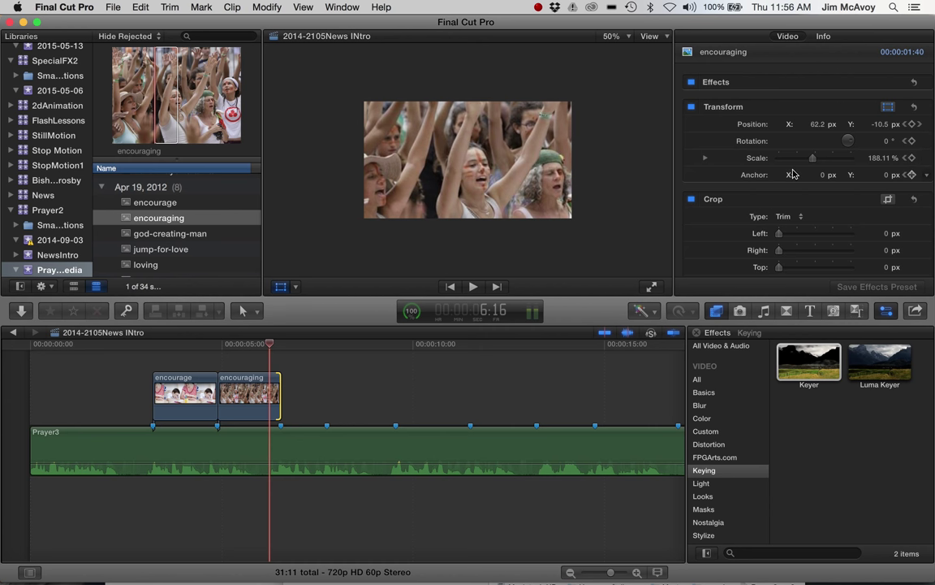
{"action": "left_click", "coordinate": [149, 236]}
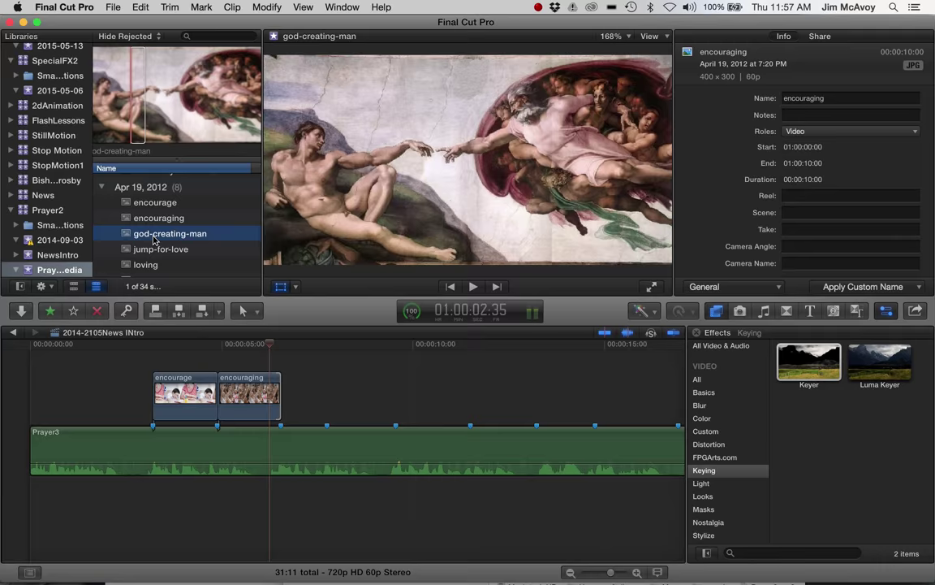
{"action": "left_click_drag", "start_coordinate": [149, 236], "coordinate": [328, 392]}
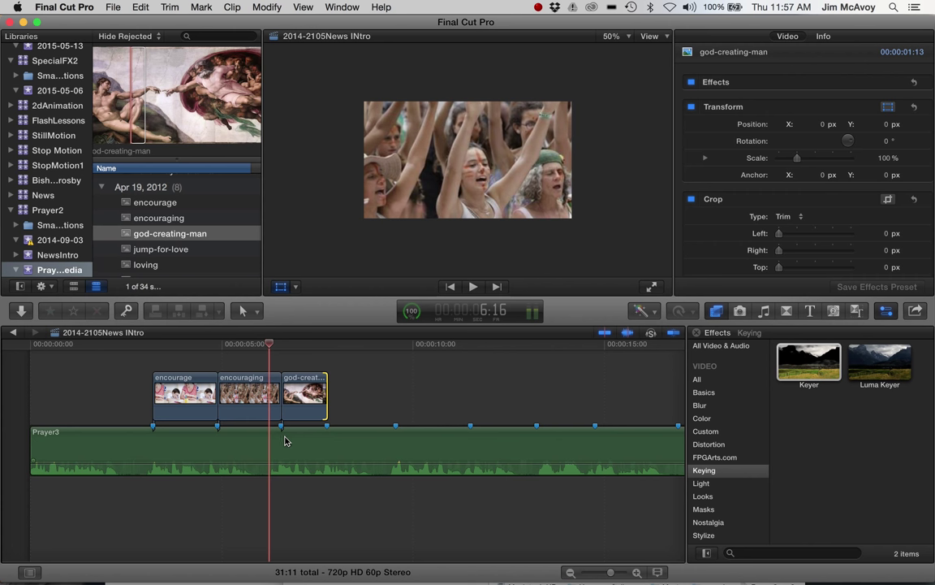
- Keyframe god-creating-man's opacity at 0% on its first frame, rising to full a few frames later
{"action": "left_click", "coordinate": [282, 347]}
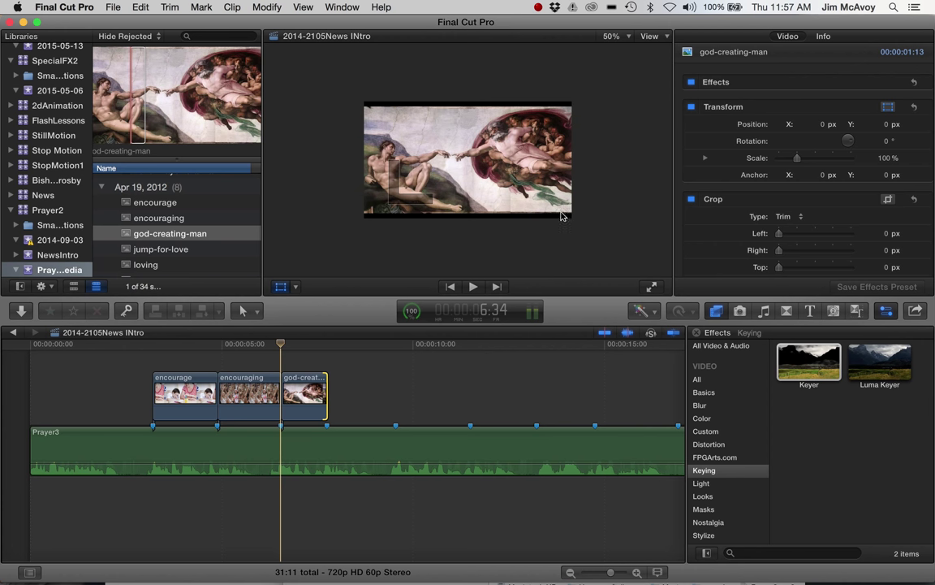
{"action": "scroll", "coordinate": [810, 180], "scroll_direction": "down", "scroll_amount": 8}
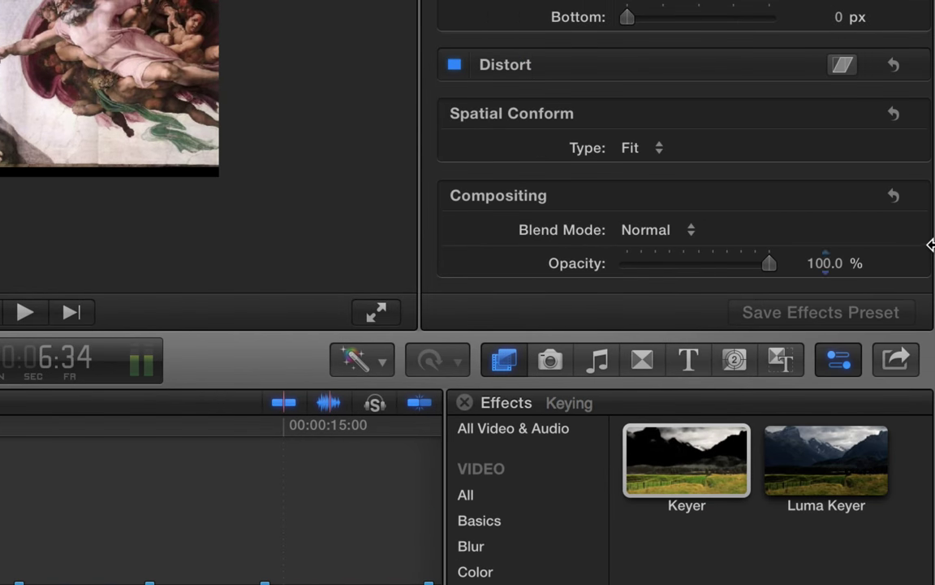
{"action": "mouse_move", "coordinate": [888, 267]}
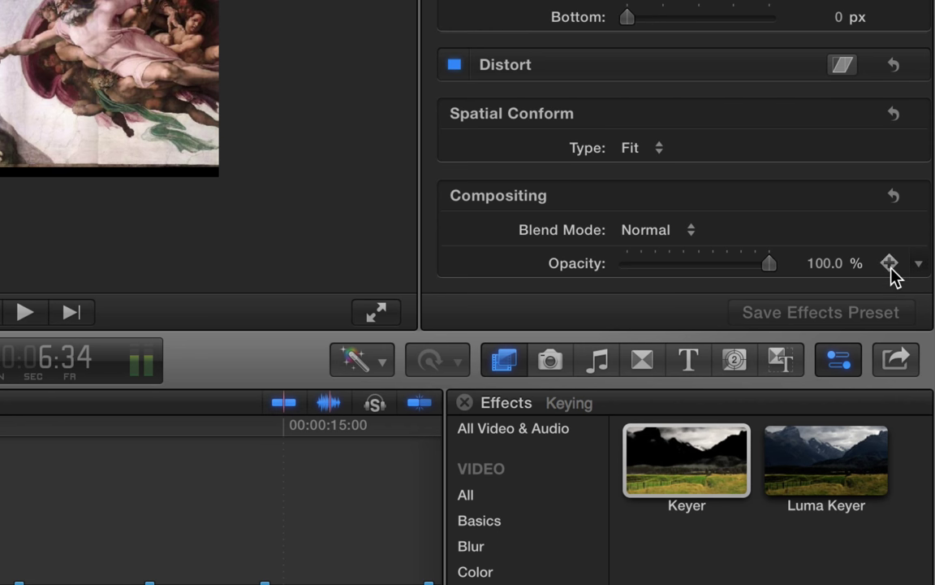
{"action": "left_click", "coordinate": [890, 264]}
{"action": "left_click_drag", "start_coordinate": [770, 264], "coordinate": [526, 262]}
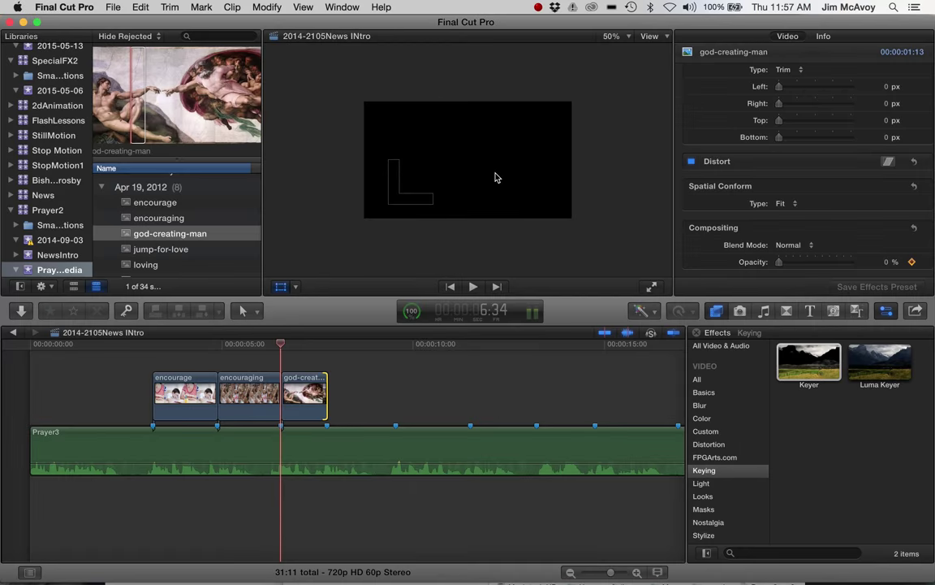
{"action": "left_click", "coordinate": [283, 346]}
{"action": "left_click_drag", "start_coordinate": [285, 348], "coordinate": [291, 349]}
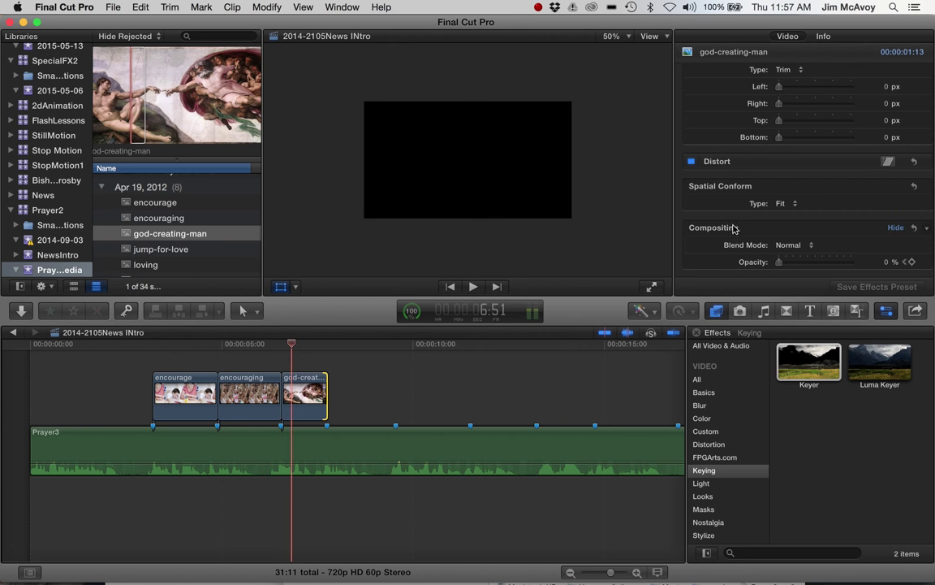
{"action": "left_click", "coordinate": [913, 262]}
{"action": "left_click_drag", "start_coordinate": [780, 267], "coordinate": [851, 262]}
- Play the start of god-creating-man back and forth to review the fade-in
{"action": "left_click", "coordinate": [279, 346]}
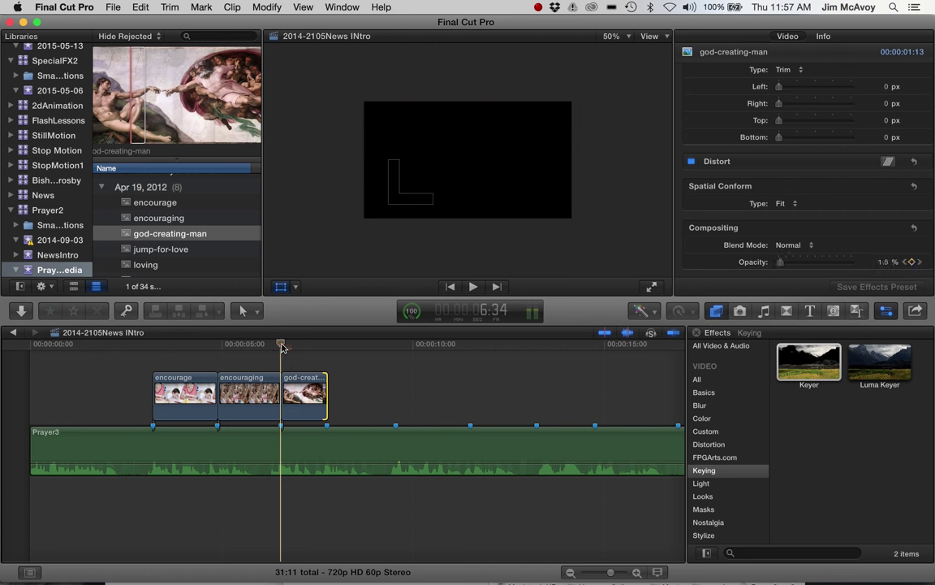
{"action": "key", "text": "space"}
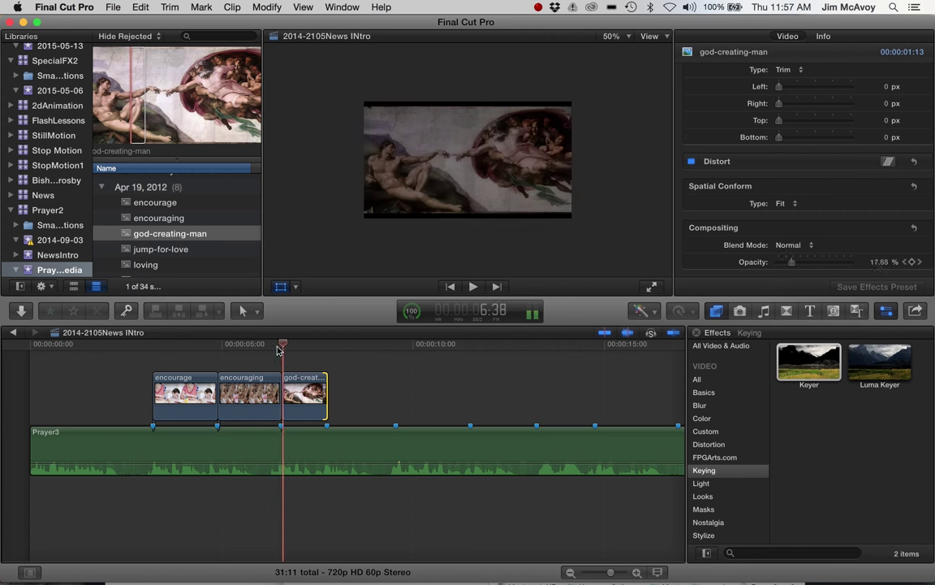
{"action": "key", "text": "j"}
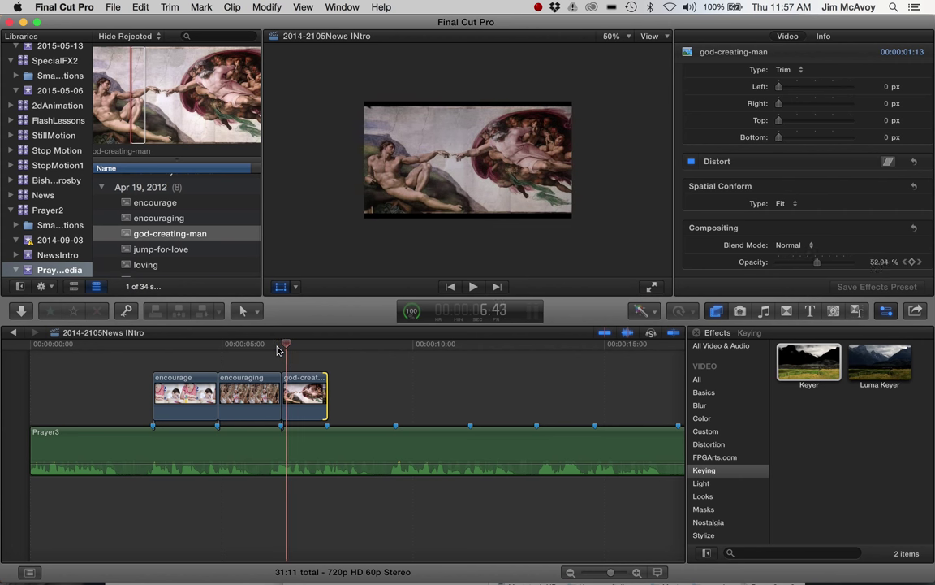
{"action": "key", "text": "l"}
{"action": "key", "text": "k"}
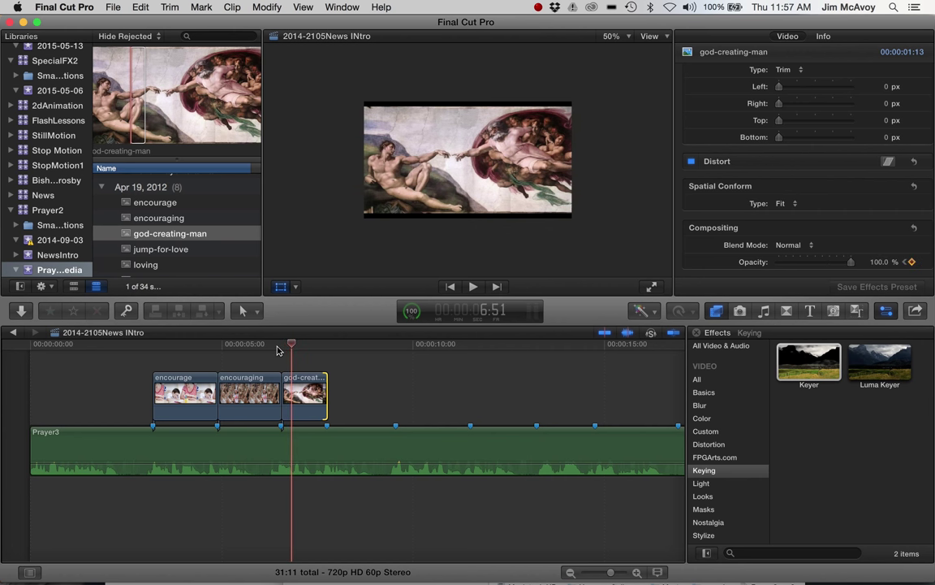
- Add opacity keyframes at 100% near the clip's end and 0% on its last frame, then check the fade-out
{"action": "left_click_drag", "start_coordinate": [292, 347], "coordinate": [318, 350]}
{"action": "left_click", "coordinate": [911, 261]}
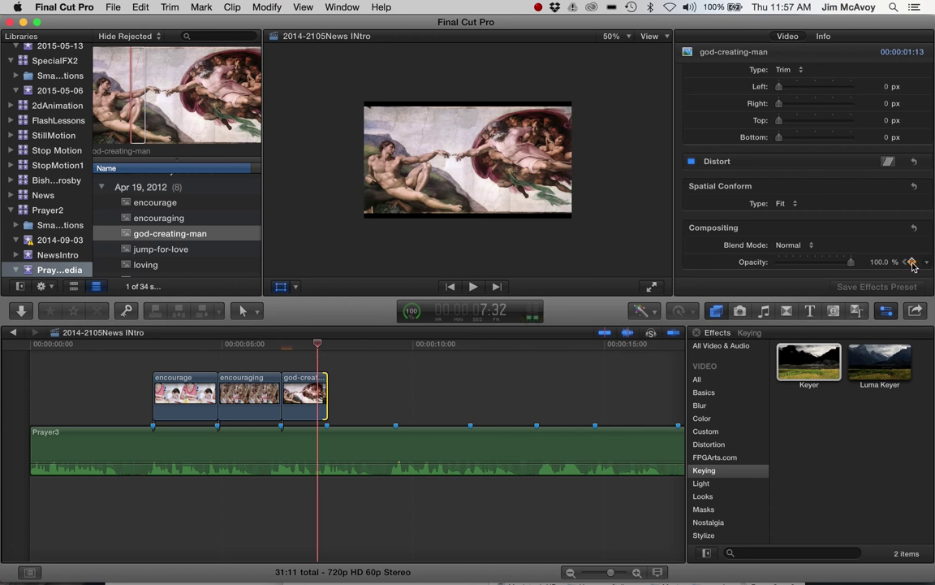
{"action": "left_click_drag", "start_coordinate": [320, 348], "coordinate": [327, 347]}
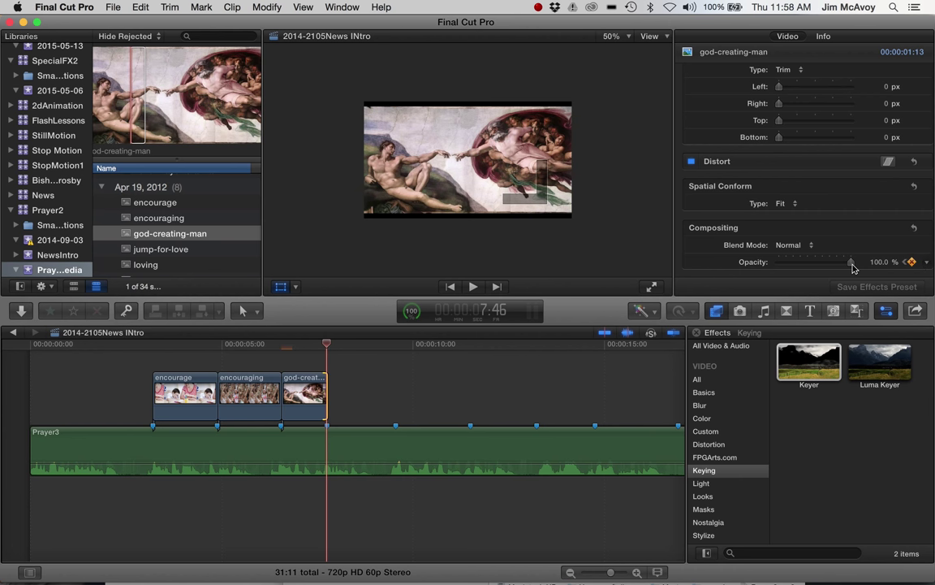
{"action": "left_click_drag", "start_coordinate": [851, 262], "coordinate": [775, 271]}
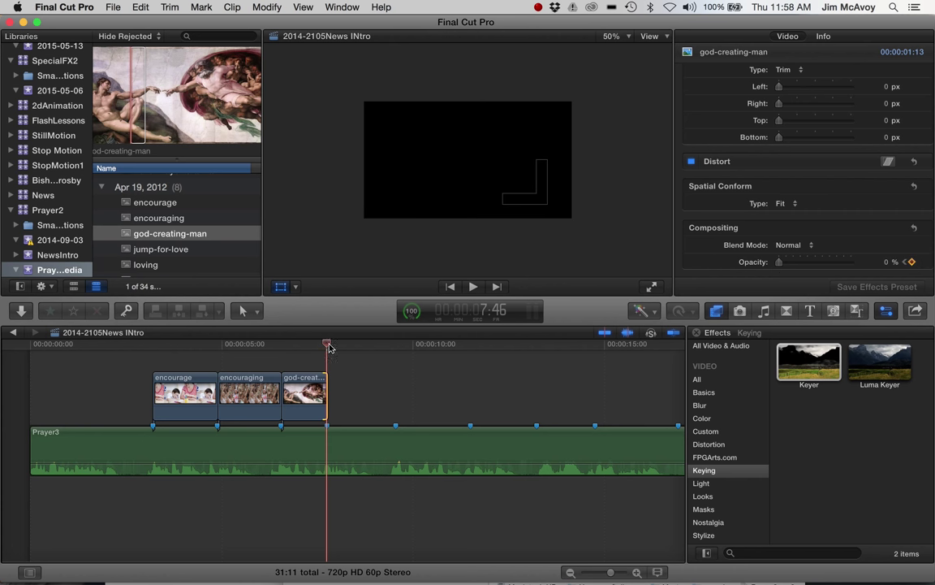
{"action": "left_click_drag", "start_coordinate": [329, 347], "coordinate": [317, 348]}
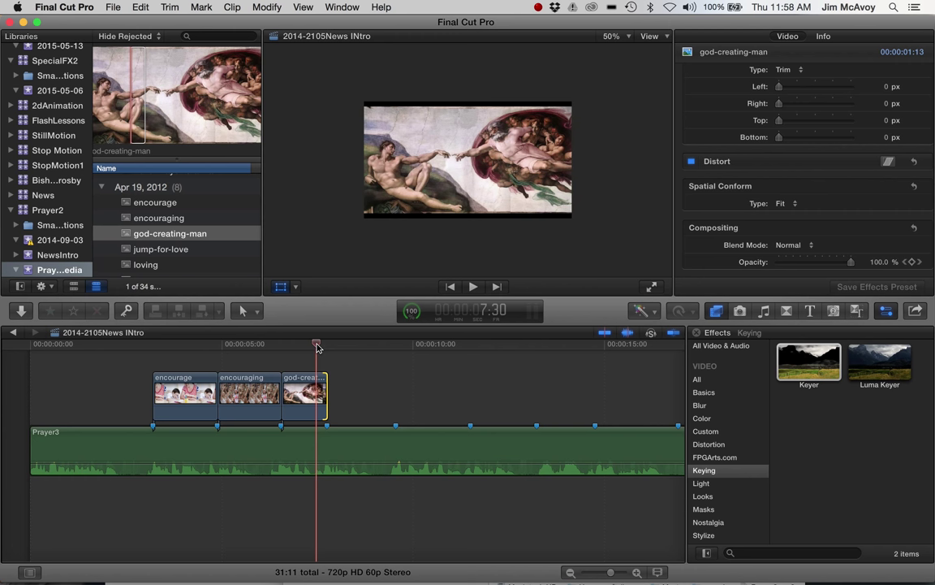
{"action": "key", "text": "Right"}
{"action": "key", "text": "Right"}
{"action": "key", "text": "Right"}
{"action": "key", "text": "Right"}
{"action": "key", "text": "Right"}
{"action": "key", "text": "Right"}
{"action": "key", "text": "Right"}
{"action": "key", "text": "Right"}
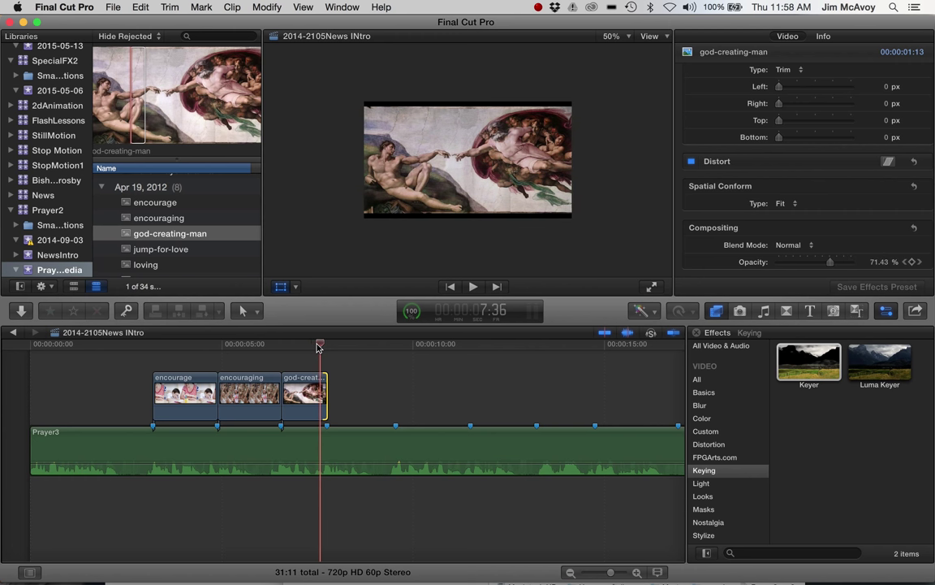
{"action": "key", "text": "Right"}
{"action": "key", "text": "Right"}
{"action": "key", "text": "Right"}
{"action": "key", "text": "Right"}
{"action": "key", "text": "Right"}
{"action": "key", "text": "Right"}
{"action": "key", "text": "Right"}
{"action": "key", "text": "Right"}
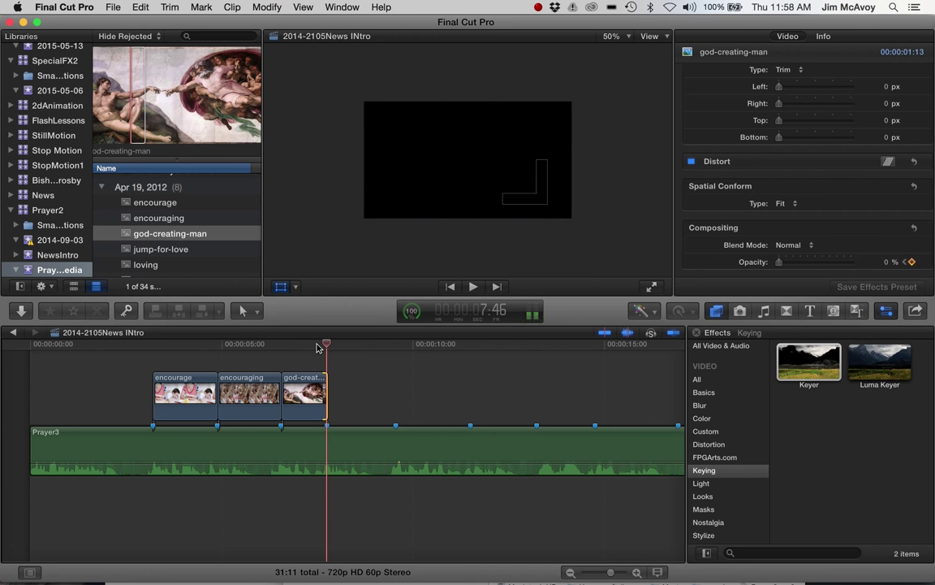